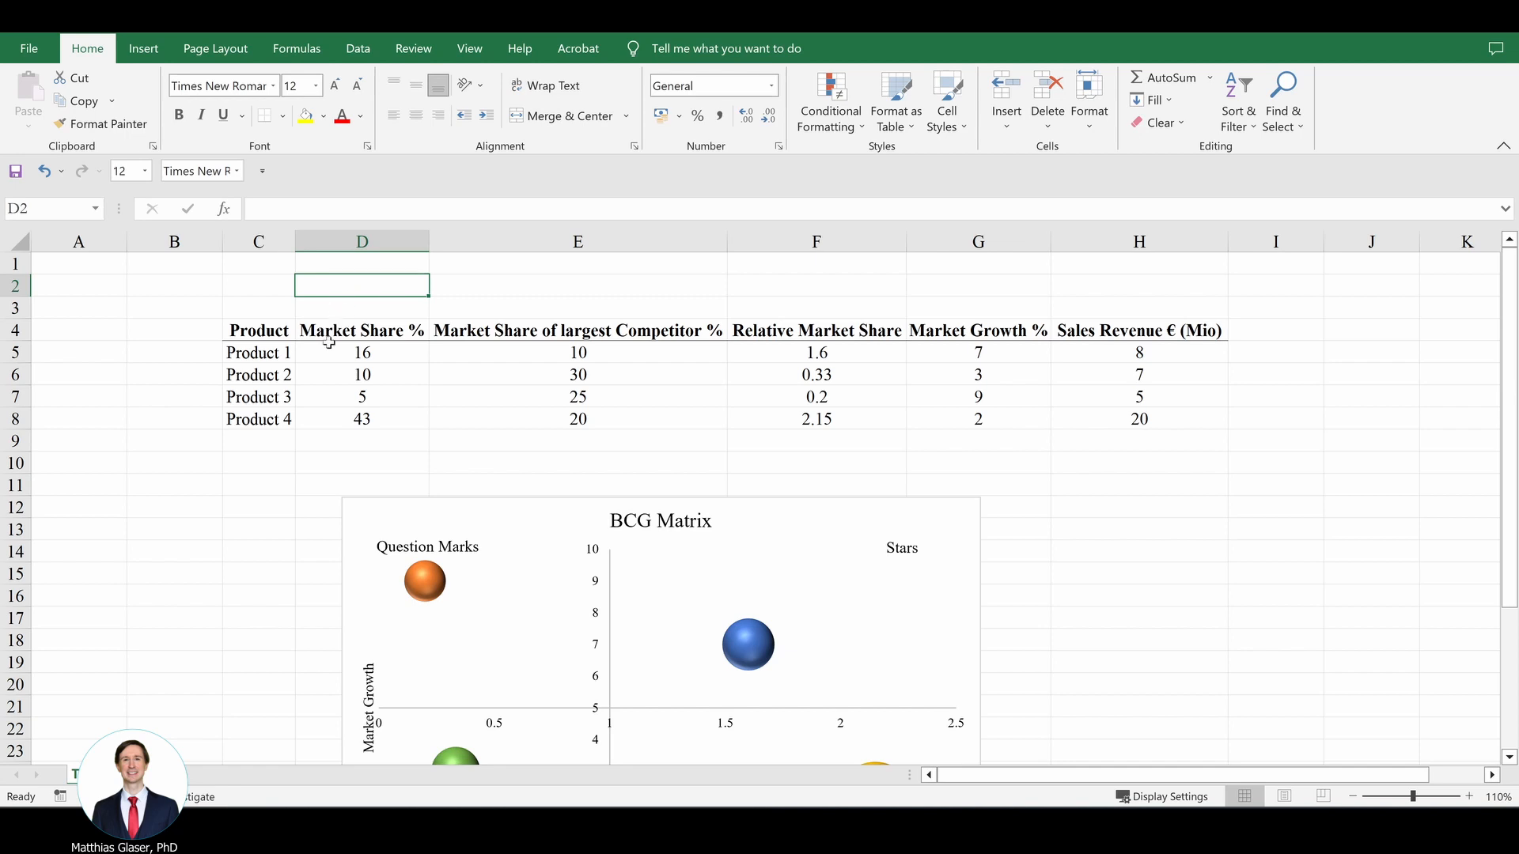
Step: Examine the Product, Market Share %, Market Share of largest Competitor % and Relative Market Share columns of the product table
drag(277, 349, 271, 413)
drag(358, 353, 360, 419)
click(457, 290)
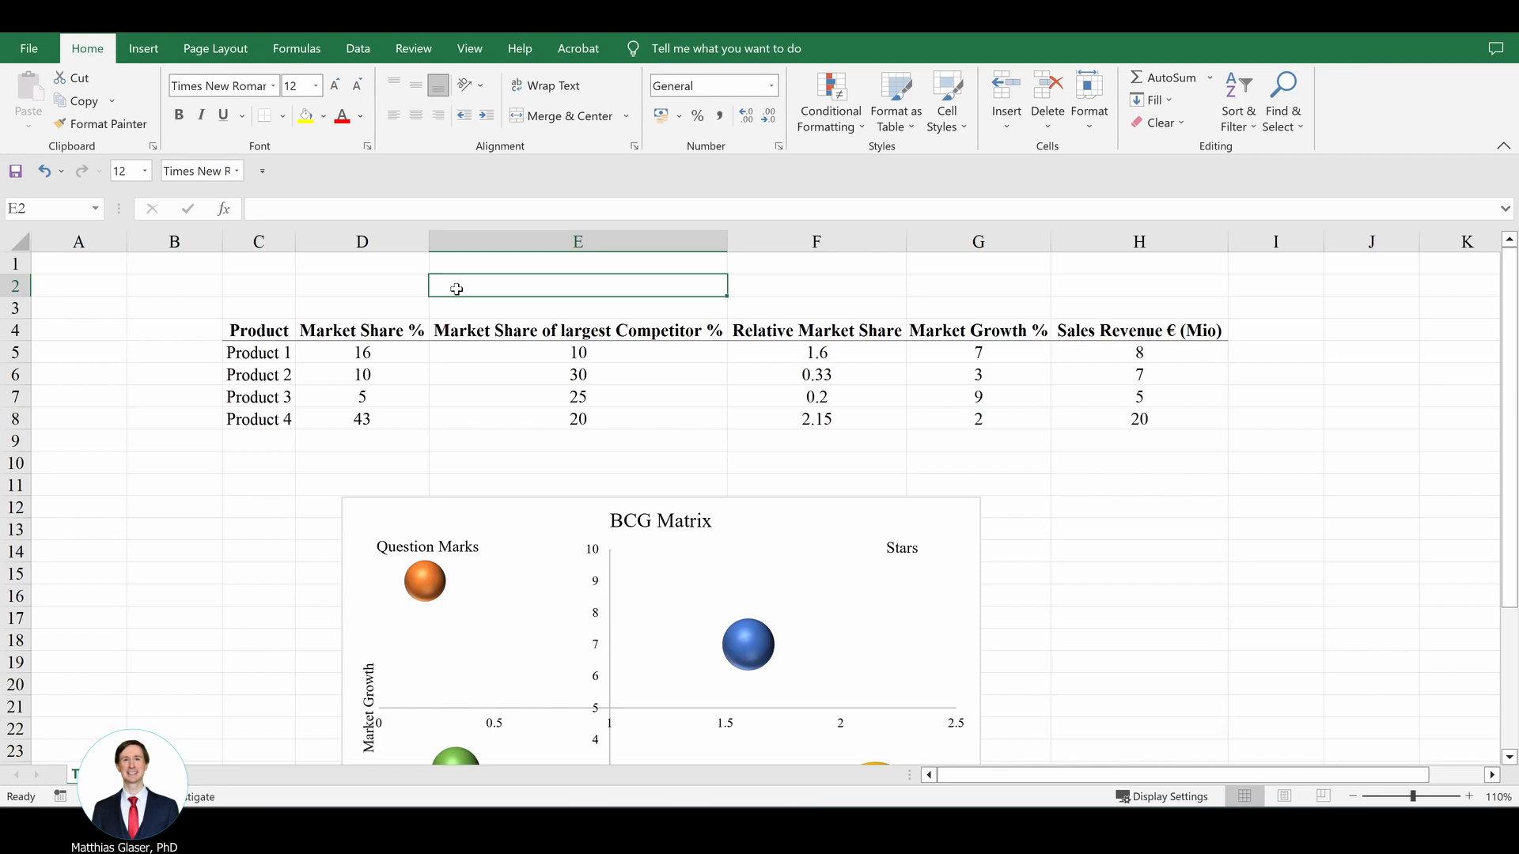
drag(575, 331, 578, 420)
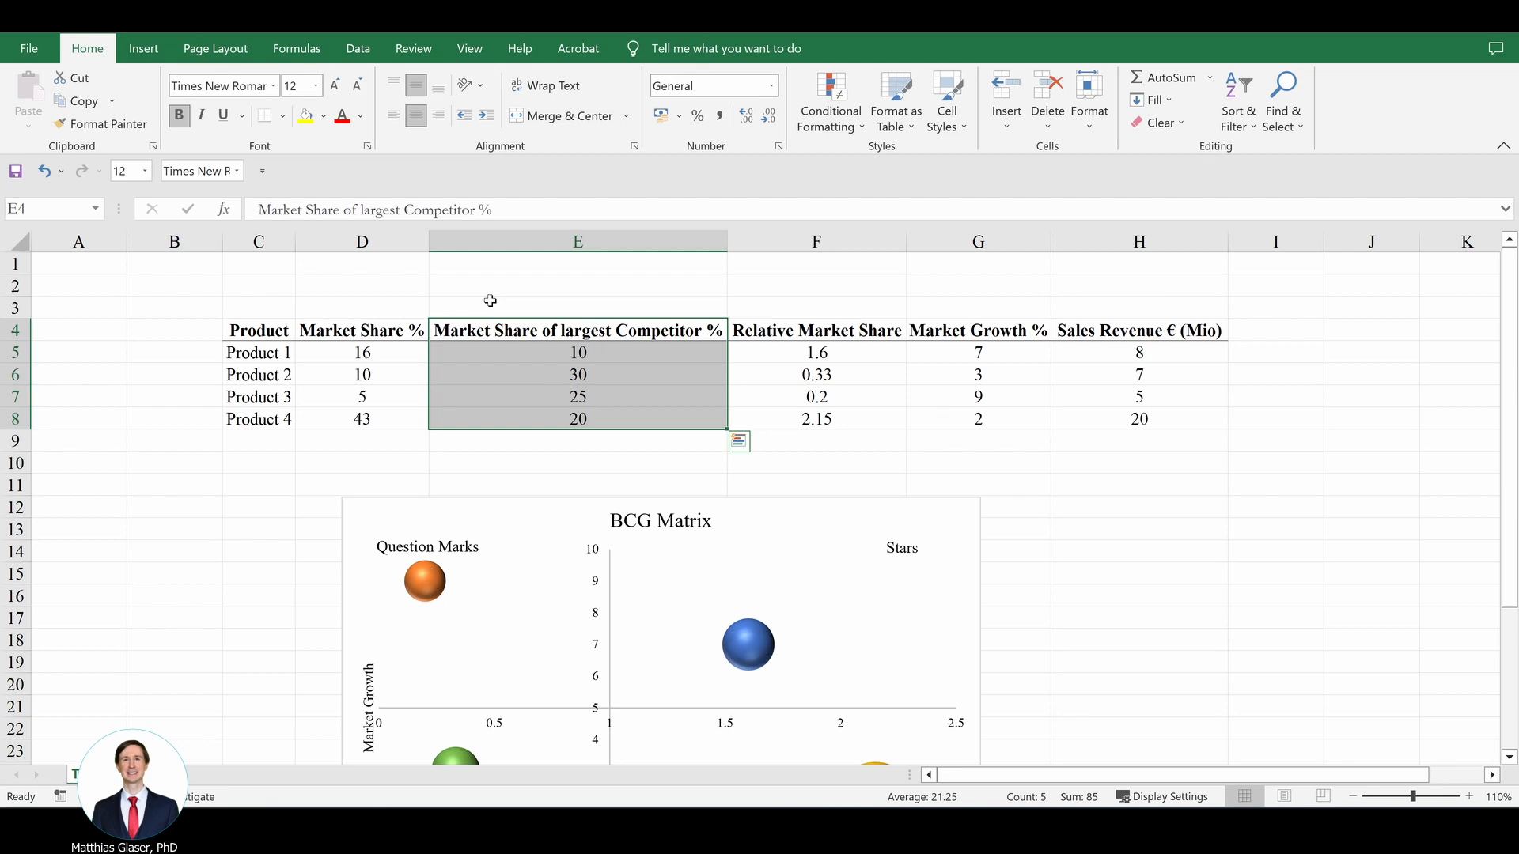
drag(791, 334, 798, 399)
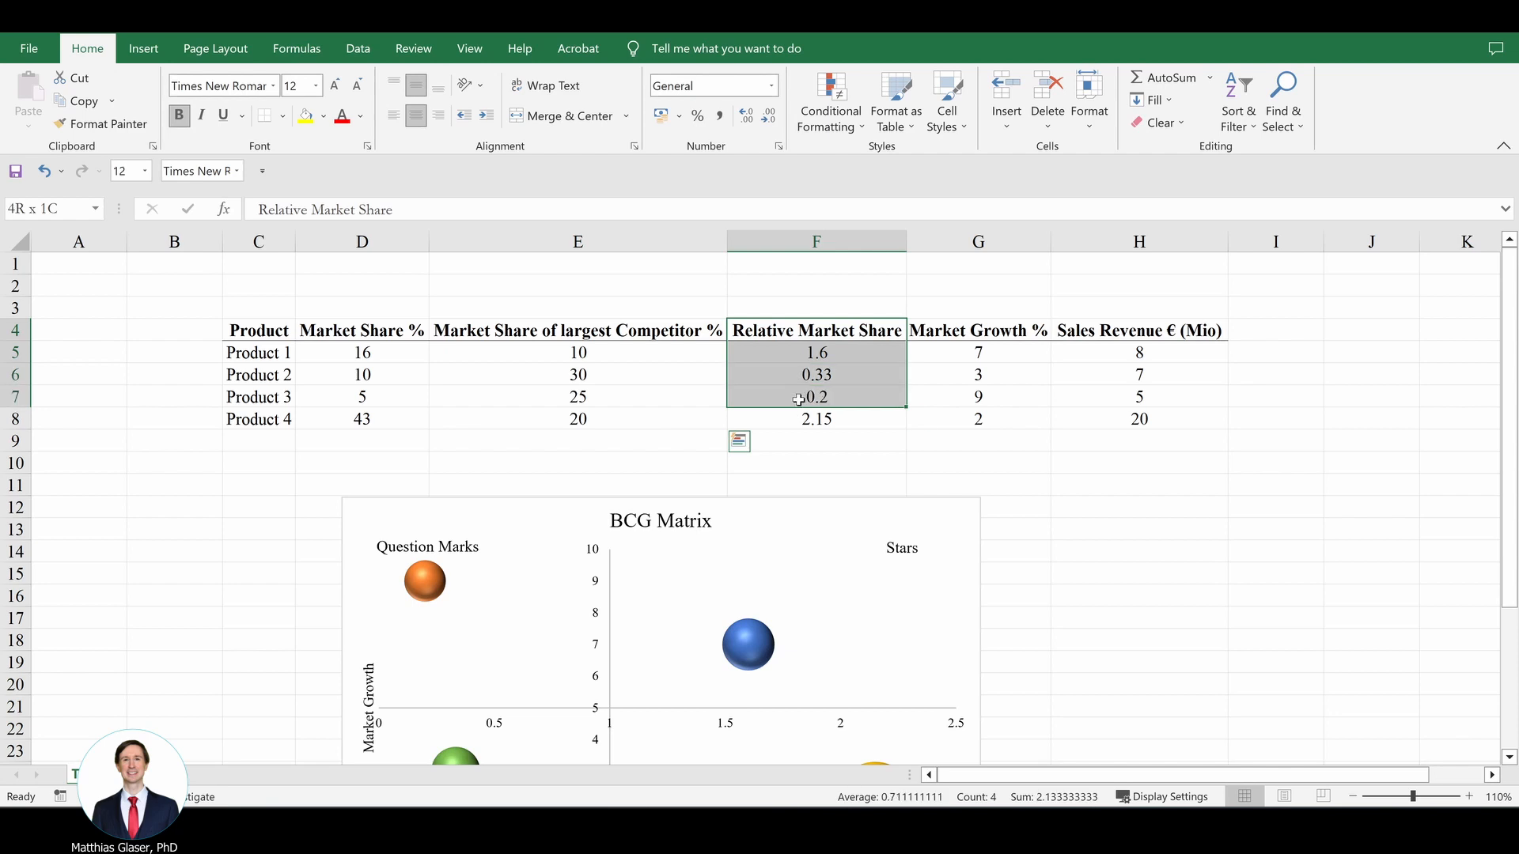
Step: Calculate Product 1's relative market share in F5 with the formula =D5/E5
click(789, 352)
text(=D5/E5)
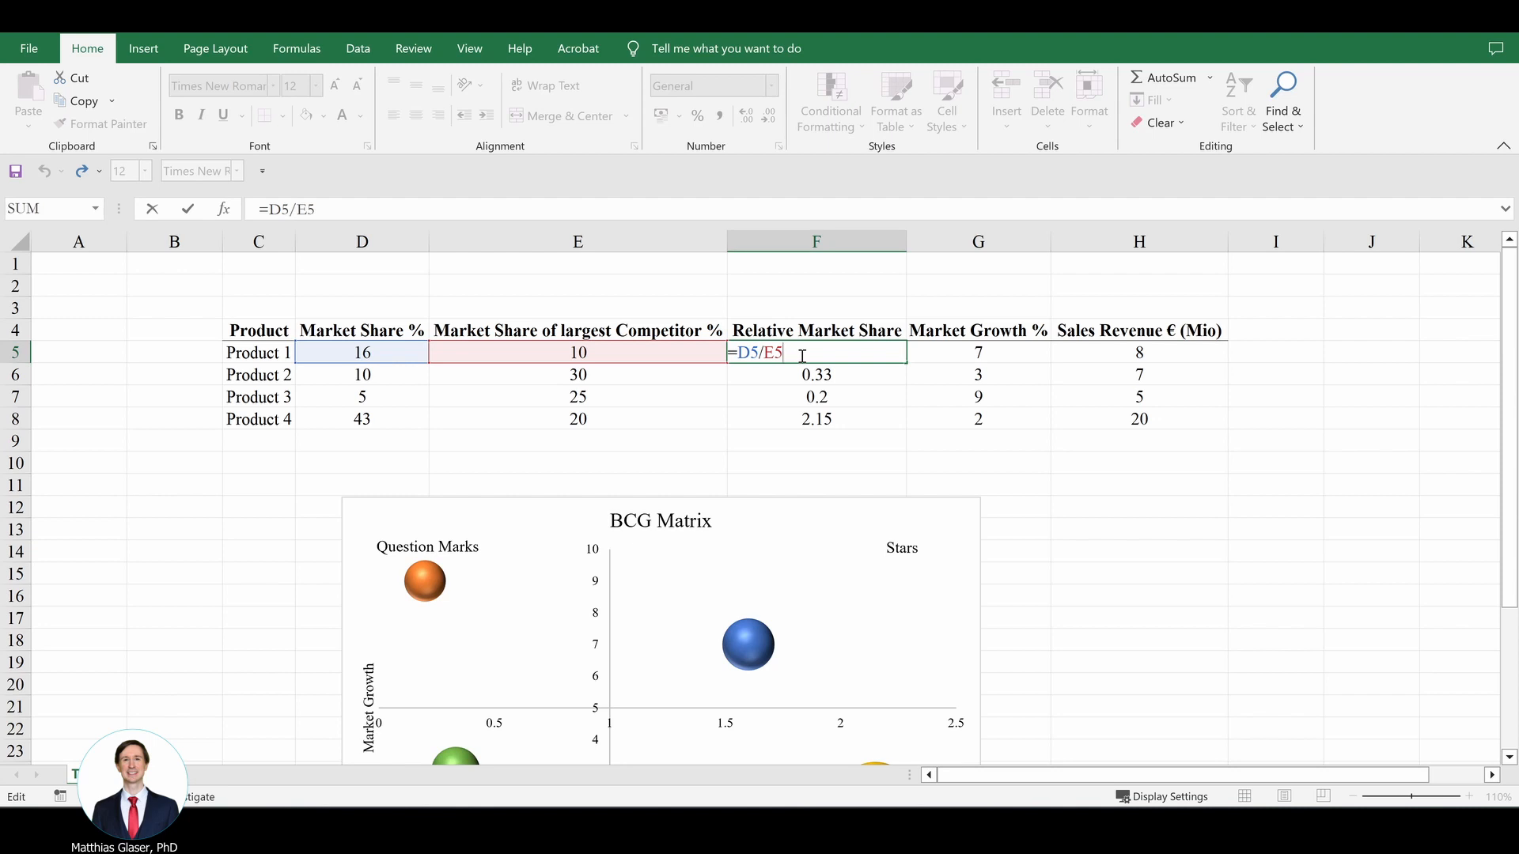
key(ctrl+Return)
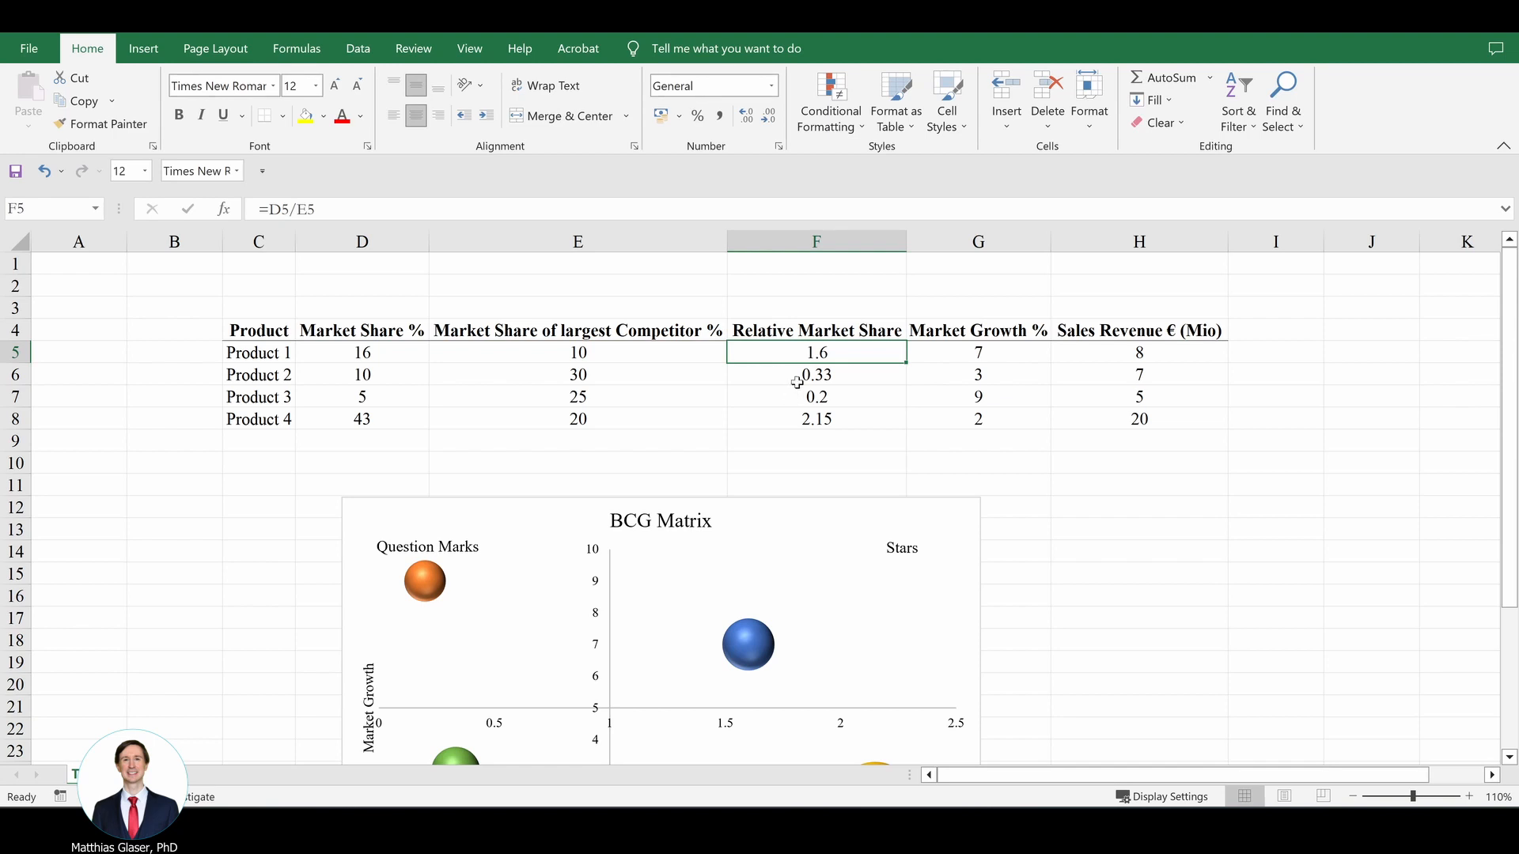
Step: Review the BCG Matrix chart against the Relative Market Share, Market Growth % and Sales Revenue columns
click(980, 353)
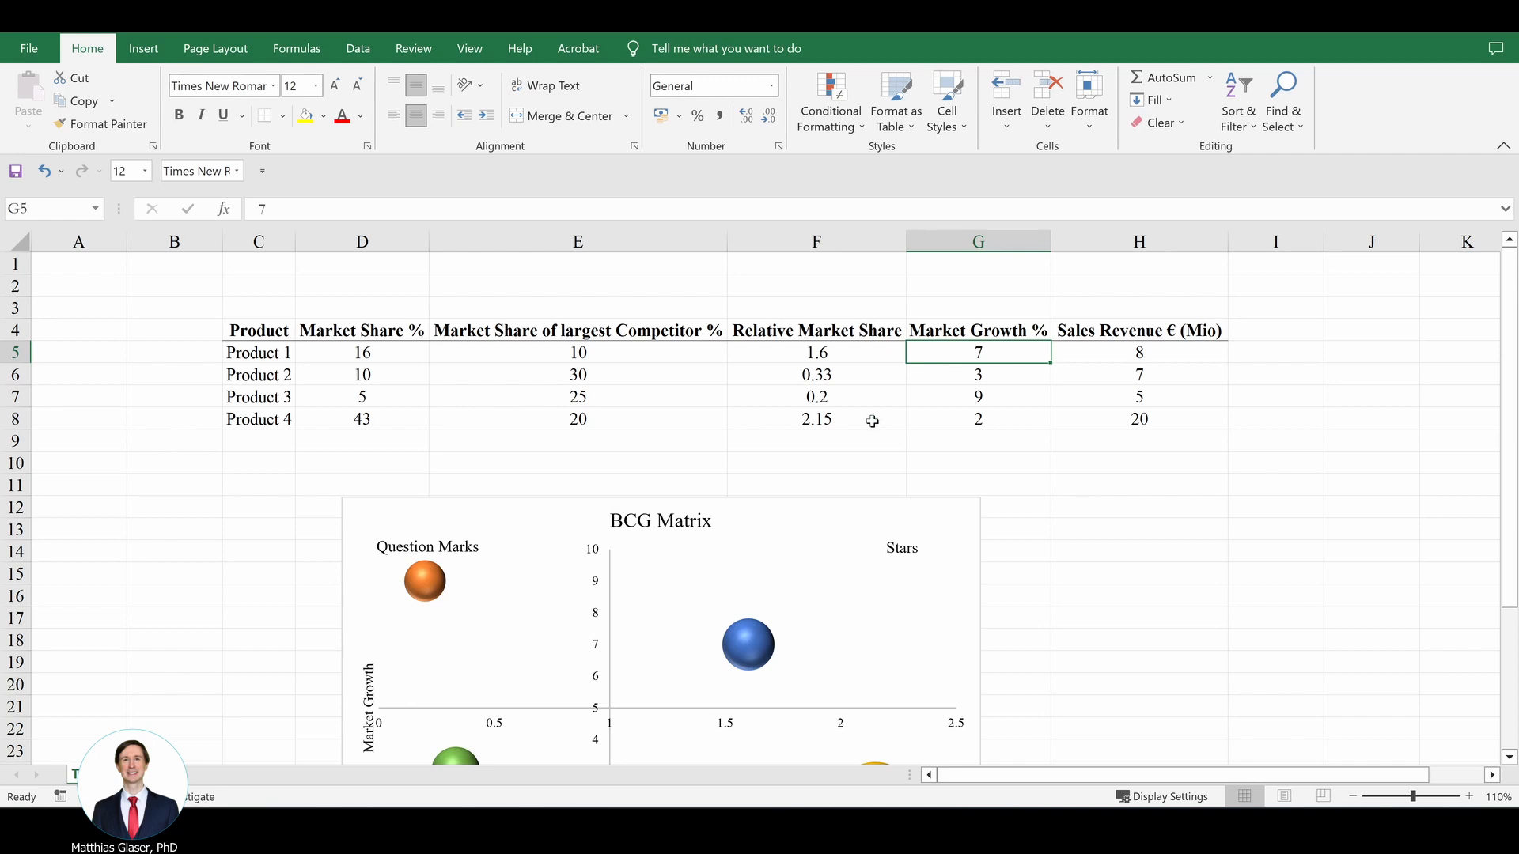
scroll(873, 423, down, 2)
scroll(874, 423, down, 1)
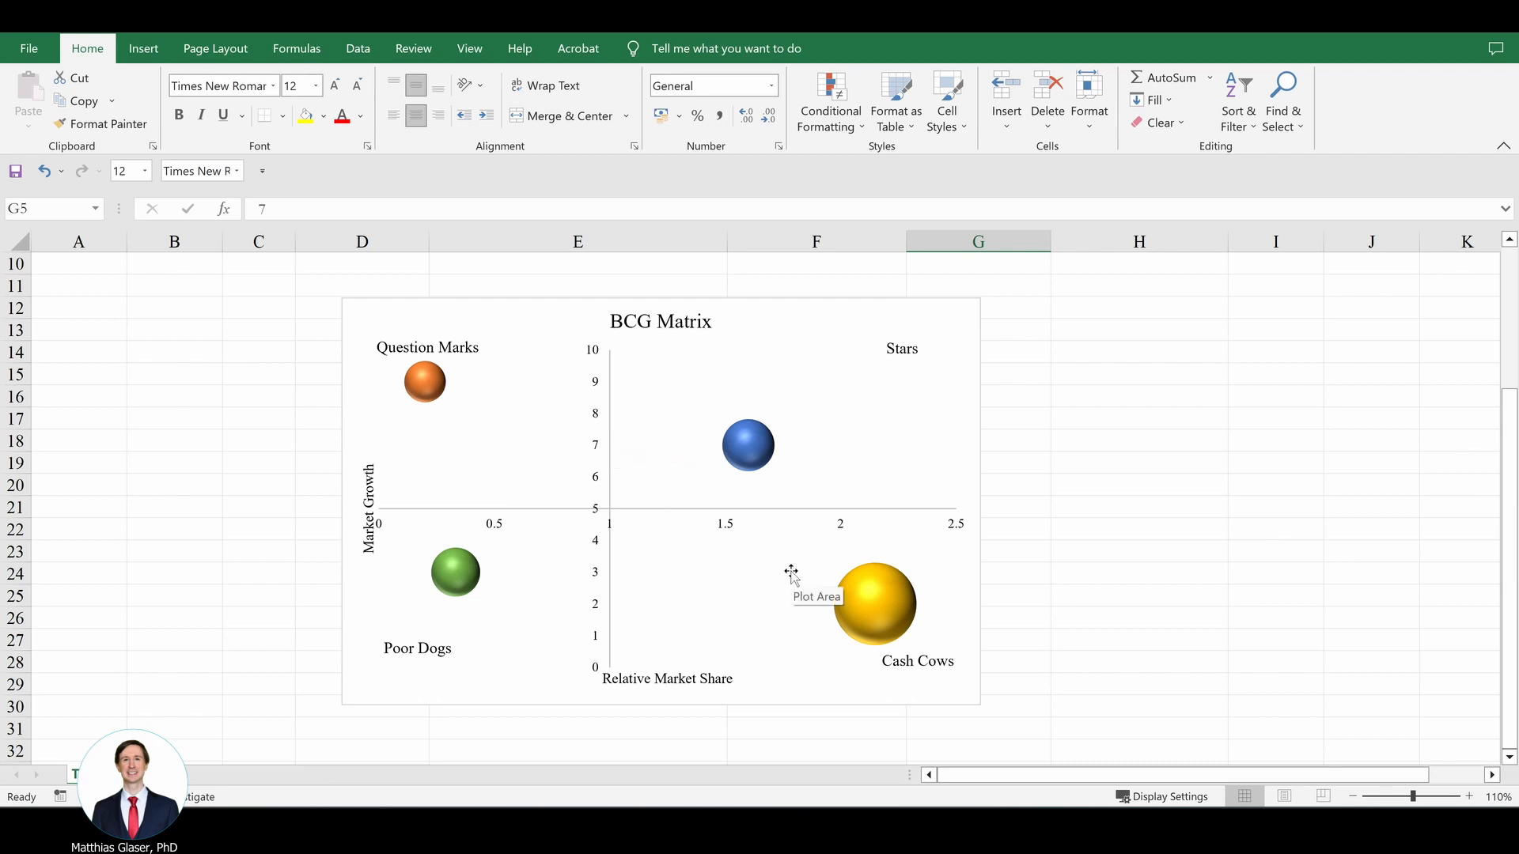
click(816, 594)
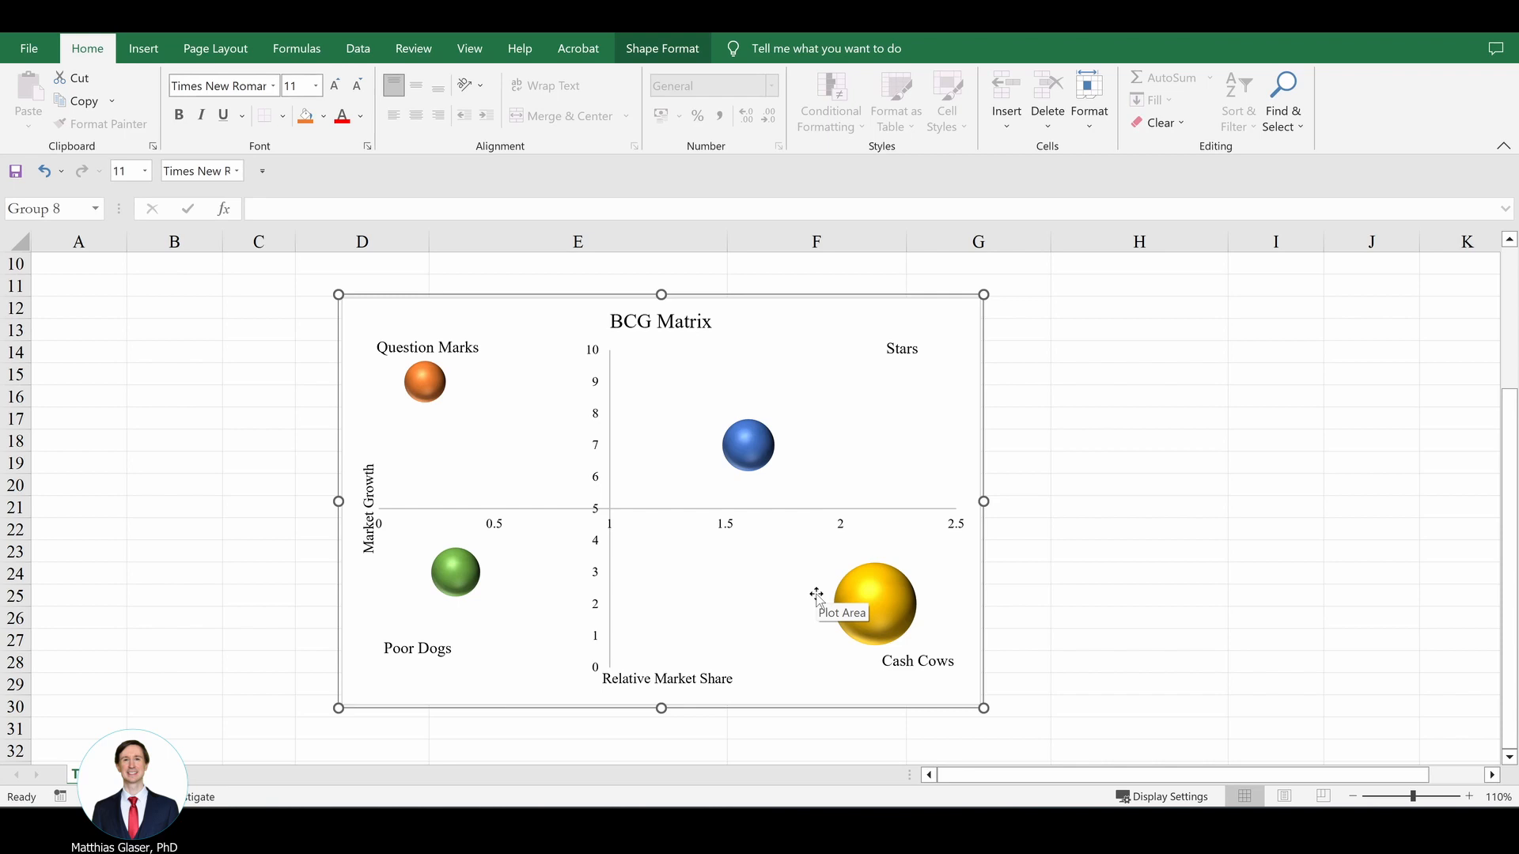
scroll(817, 595, up, 3)
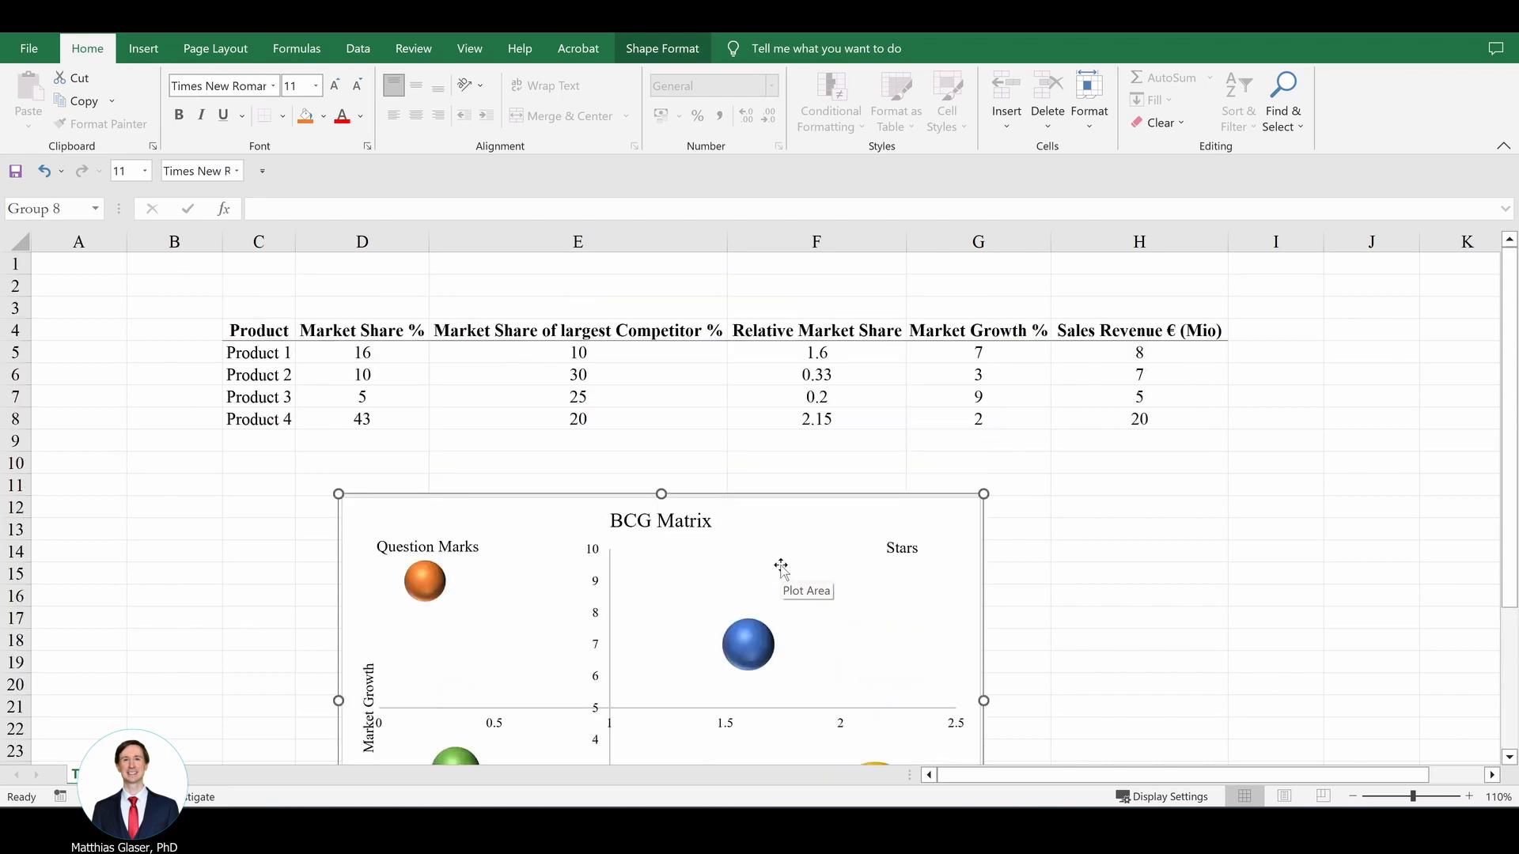
click(1072, 380)
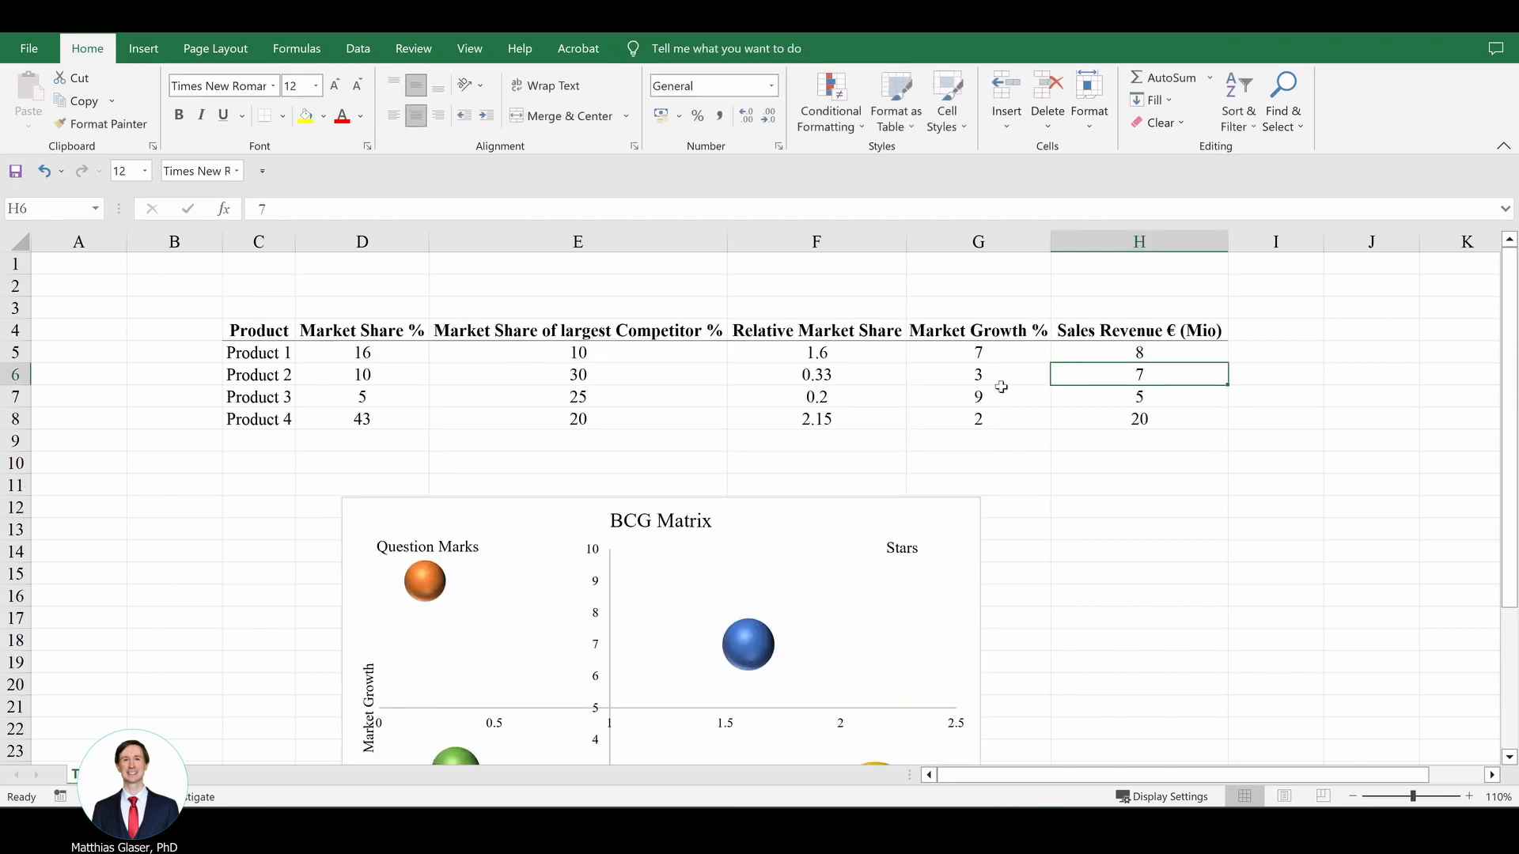
click(804, 327)
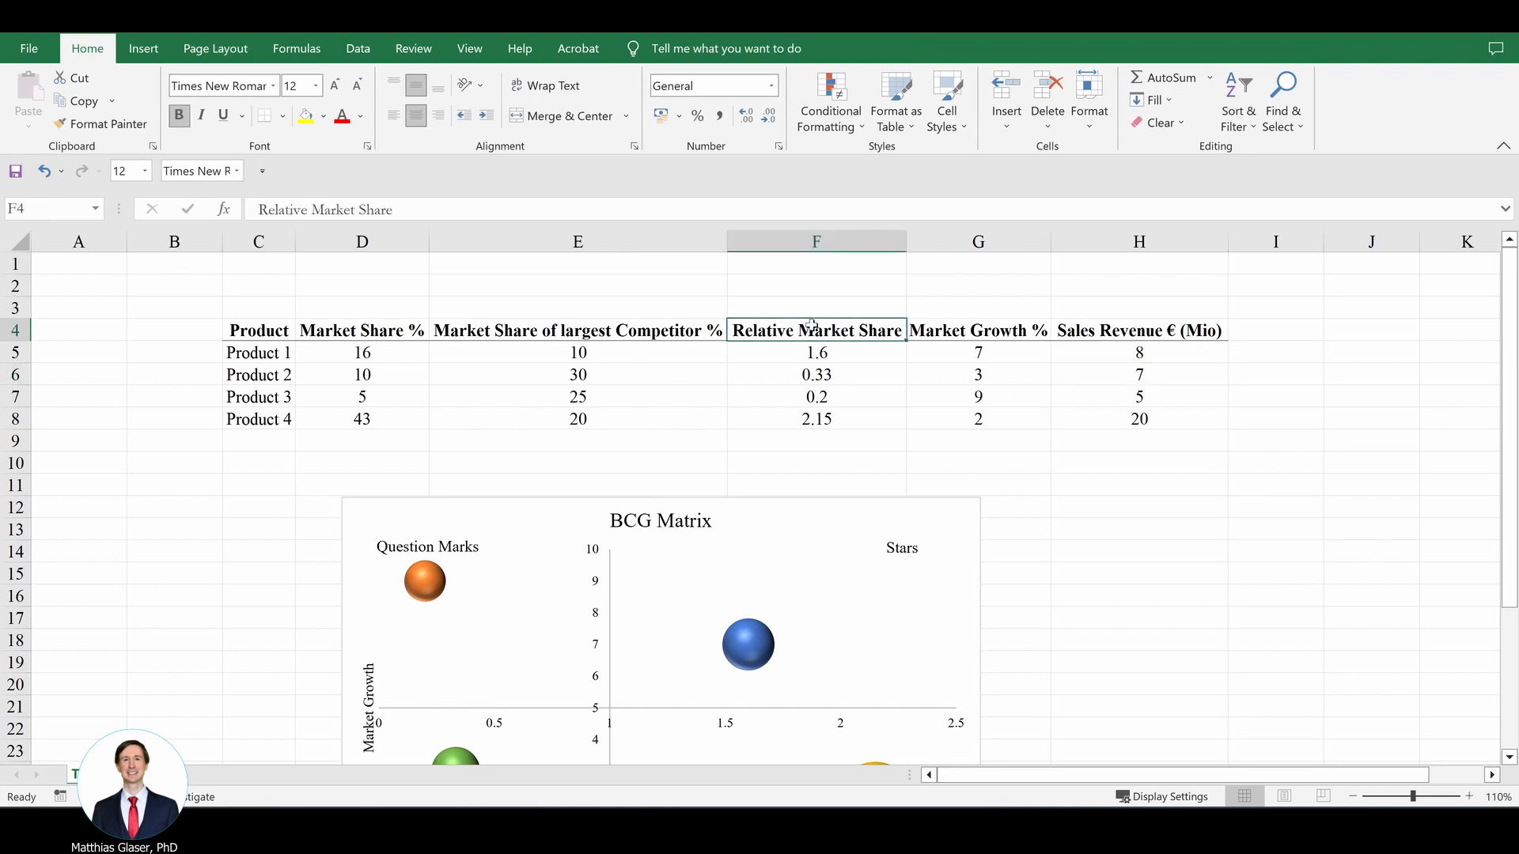
click(959, 321)
click(1132, 331)
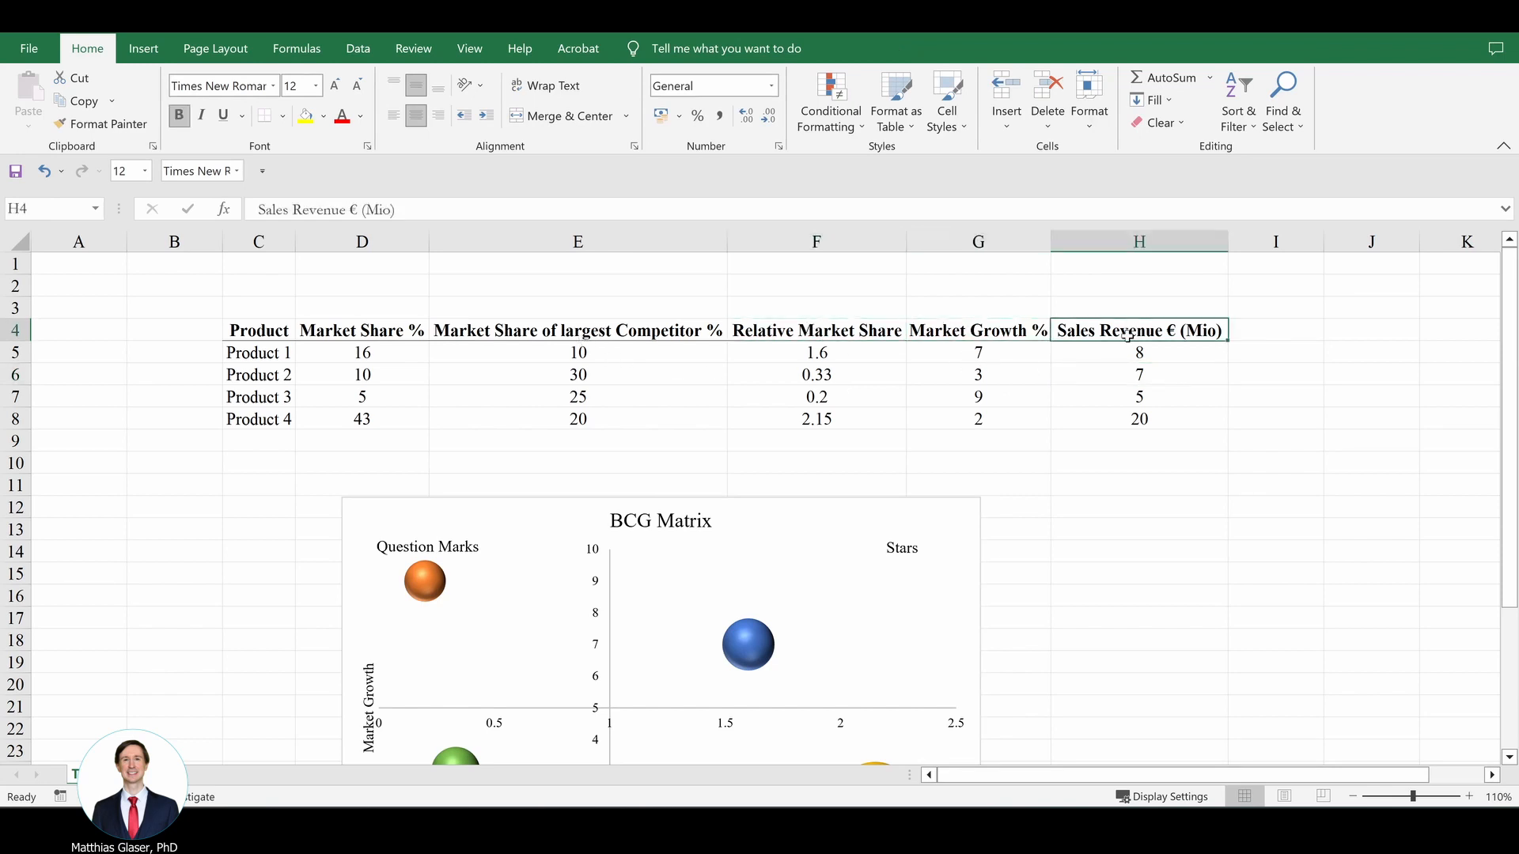
Step: Select the BCG Matrix chart's chart area and open its data source settings
click(846, 512)
scroll(847, 514, down, 1)
click(357, 48)
click(748, 417)
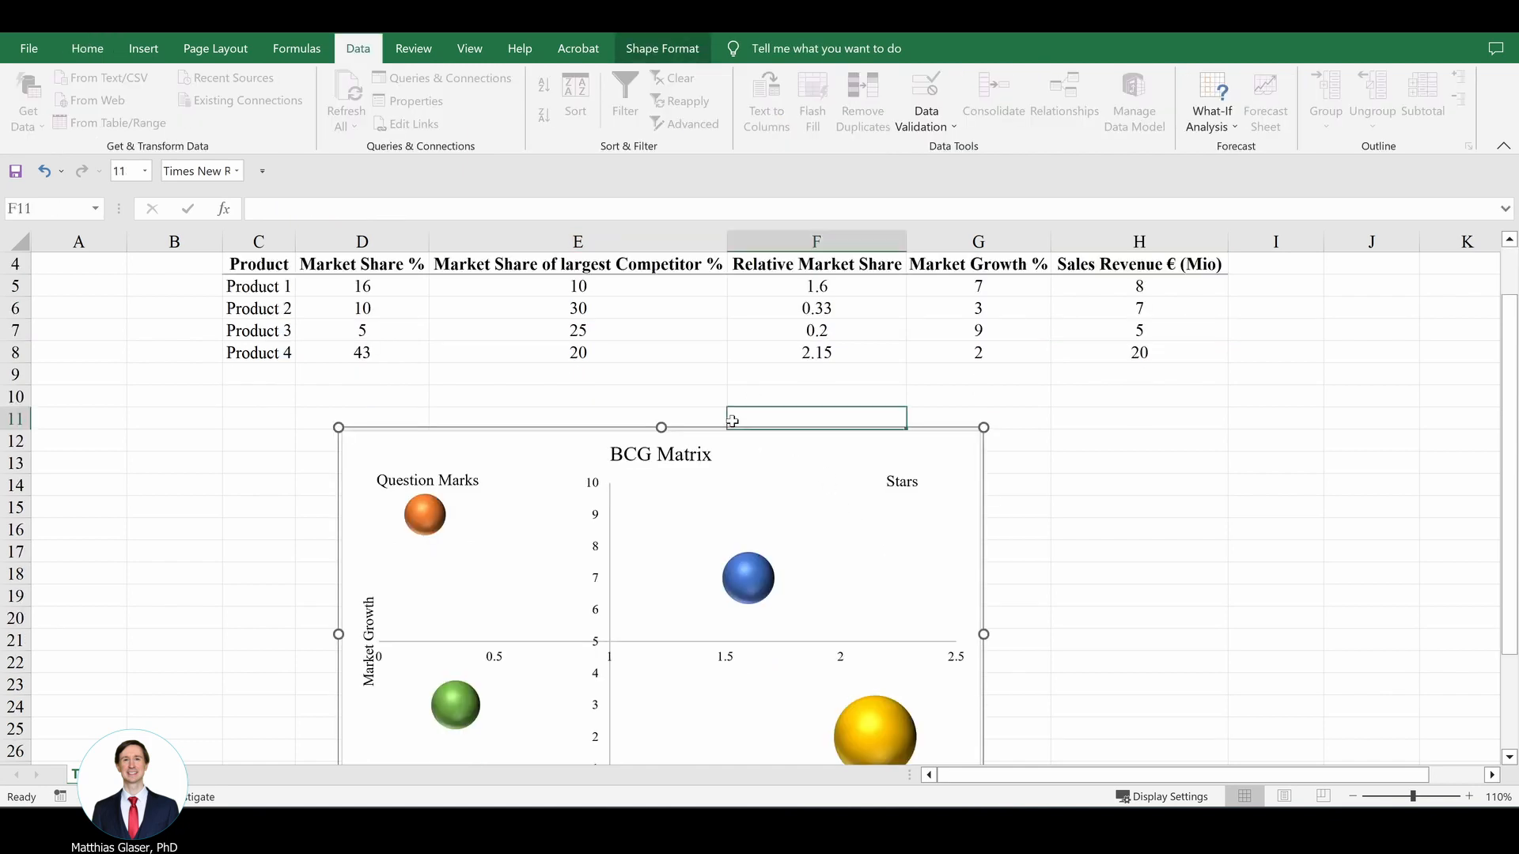
click(731, 429)
right_click(732, 429)
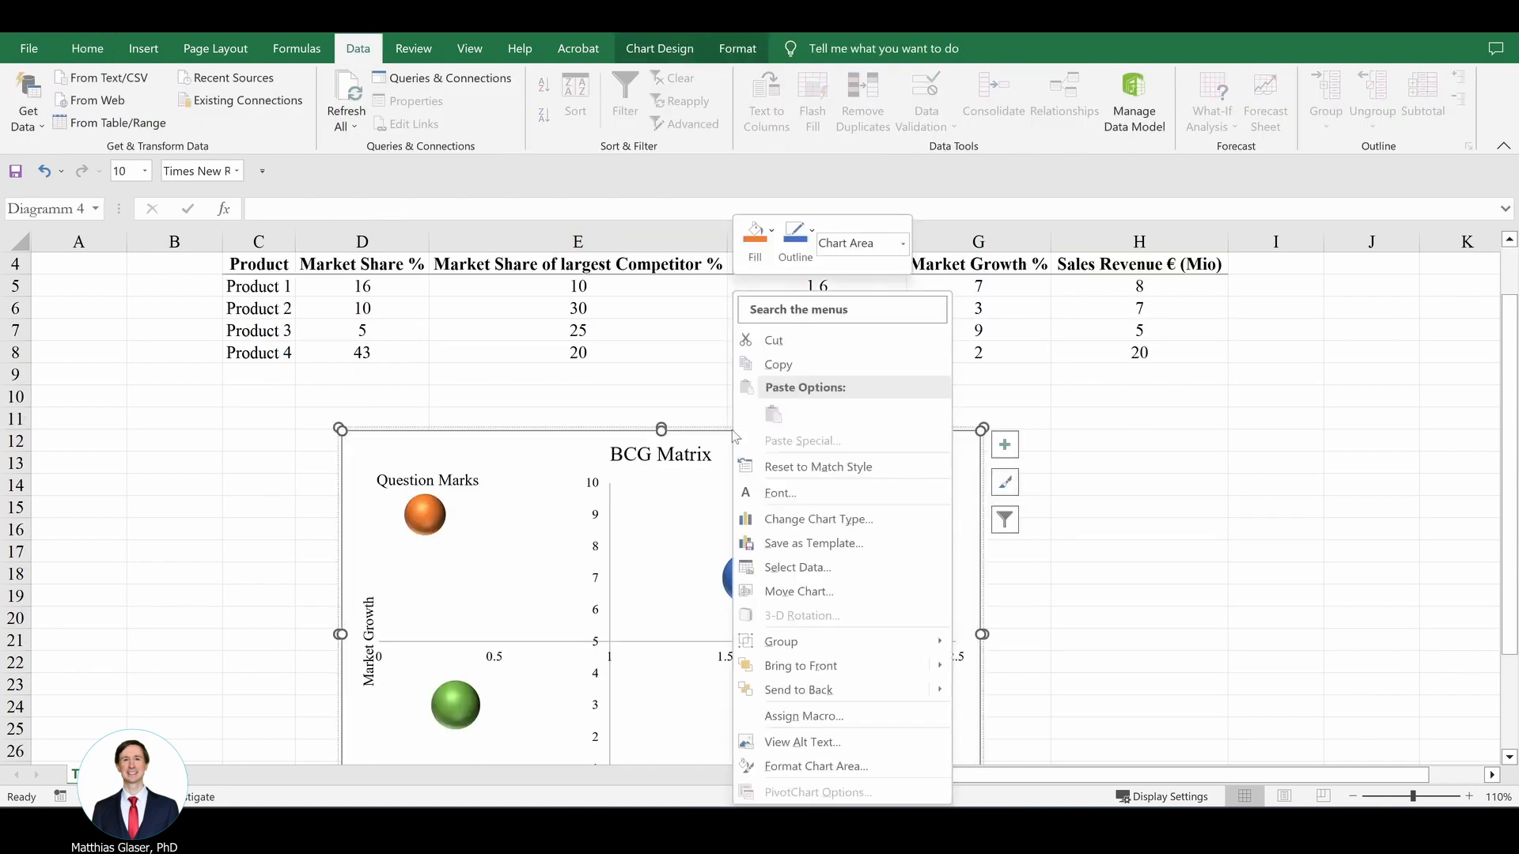
click(870, 565)
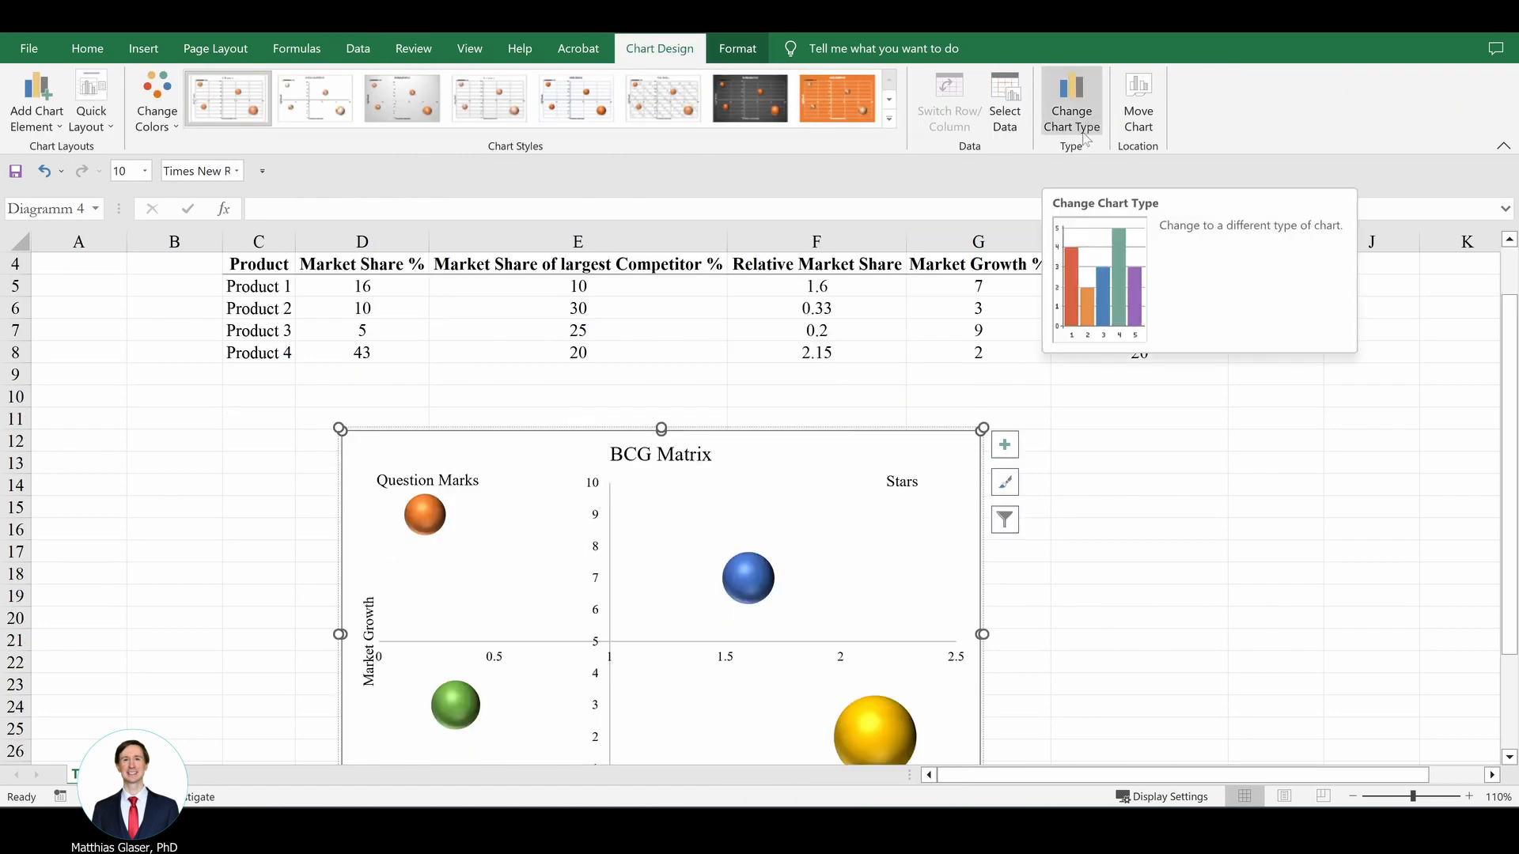
Step: Check which chart type the BCG Matrix uses and leave the chart type settings without changes
scroll(778, 411, down, 2)
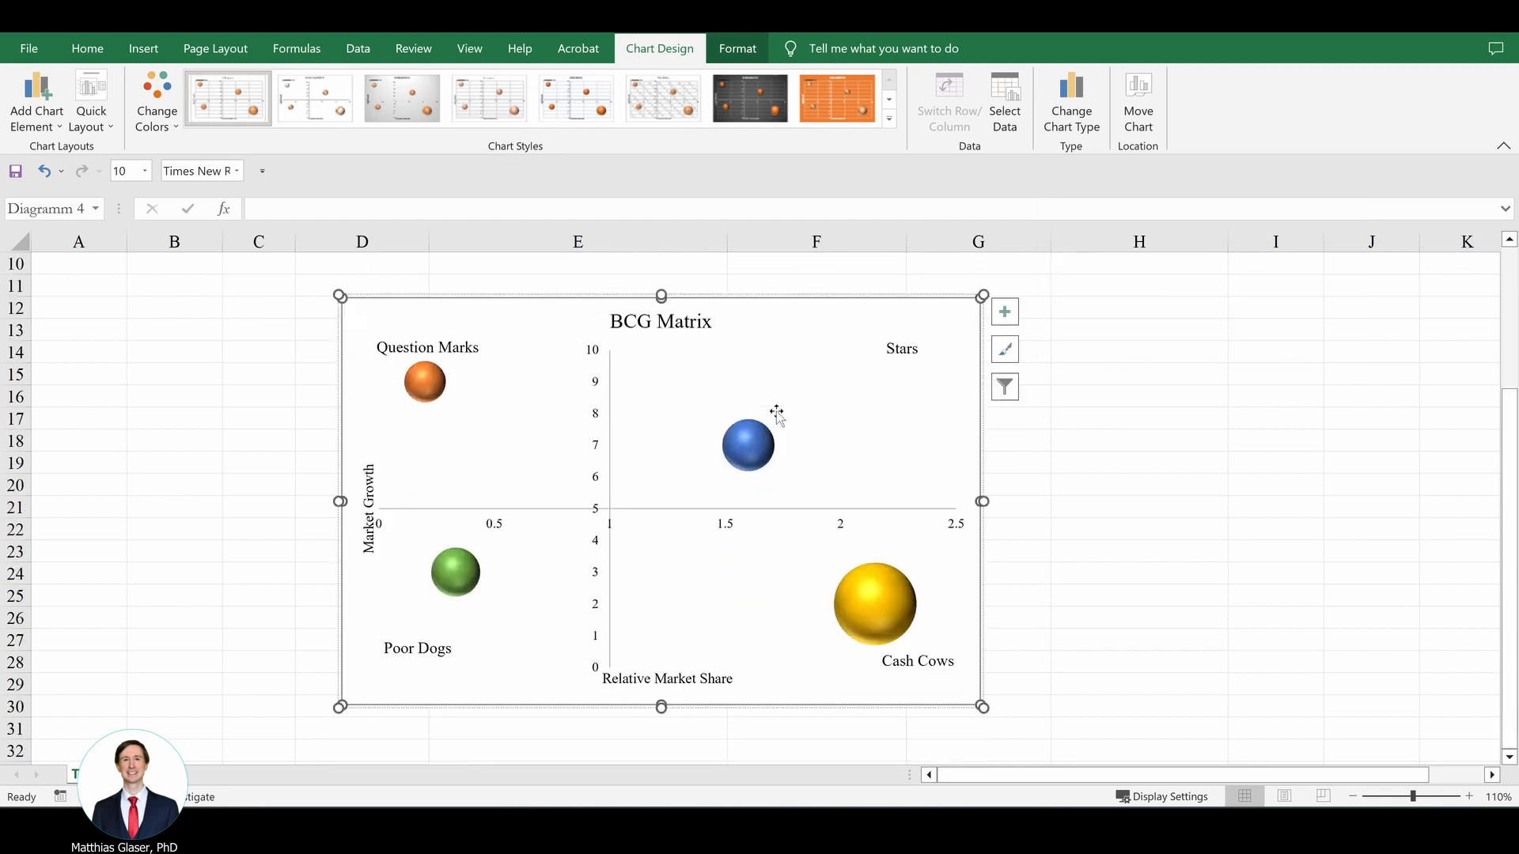
scroll(775, 413, up, 1)
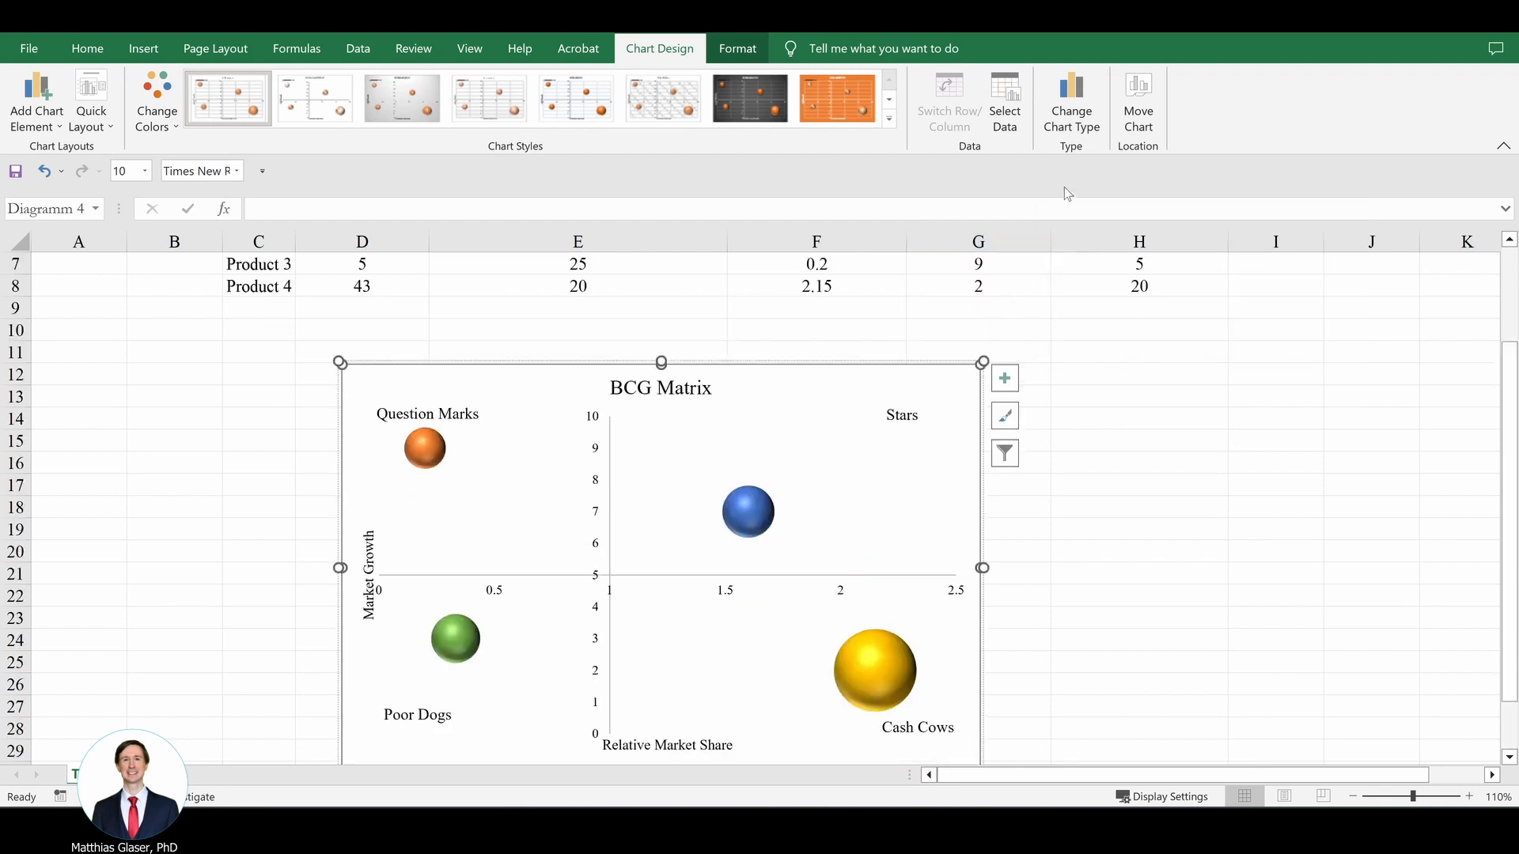
click(1076, 130)
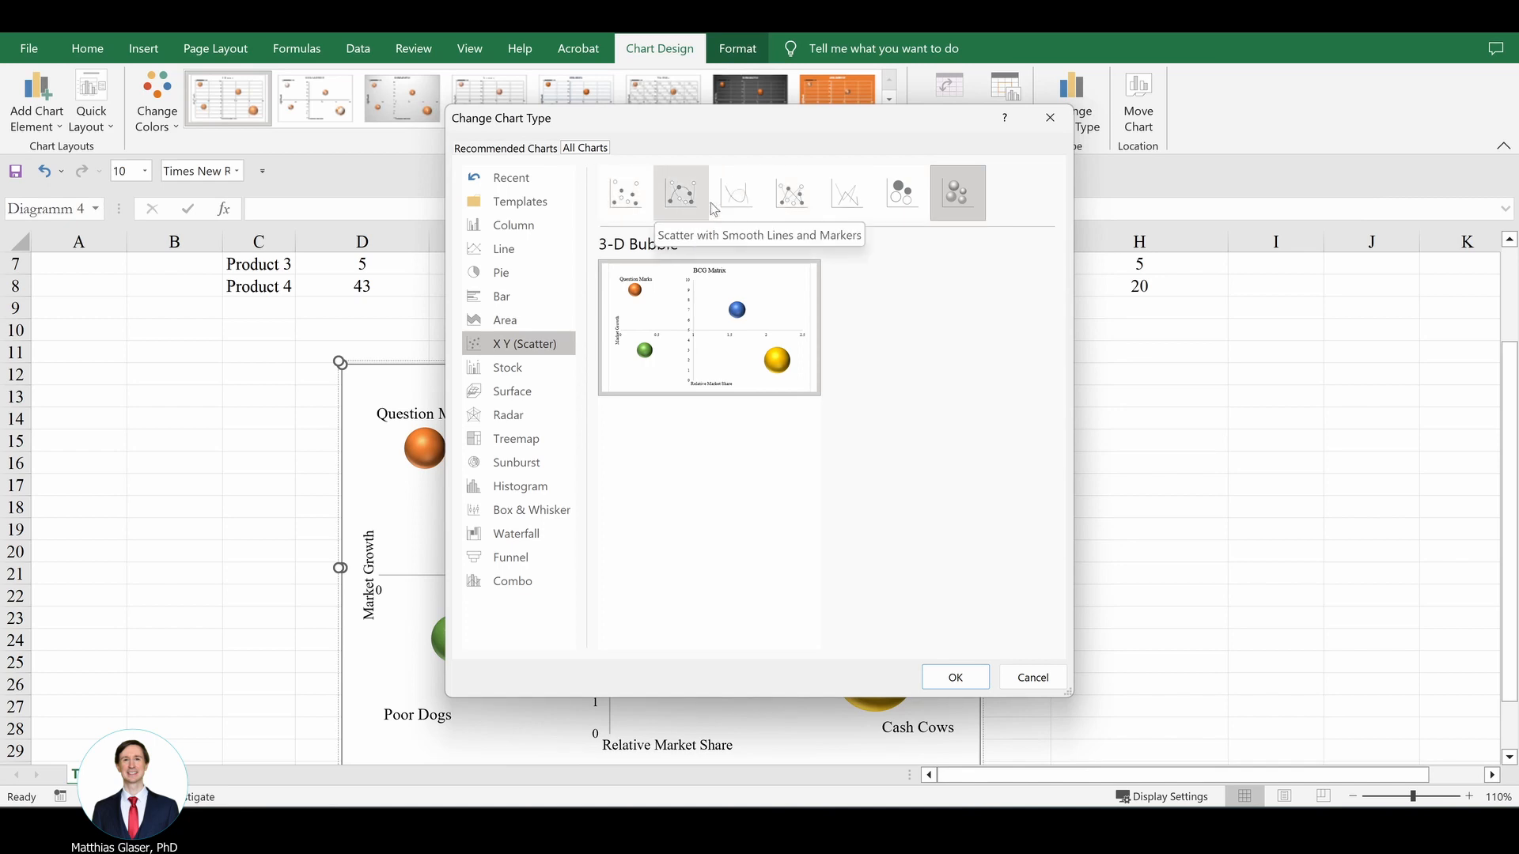
click(1043, 129)
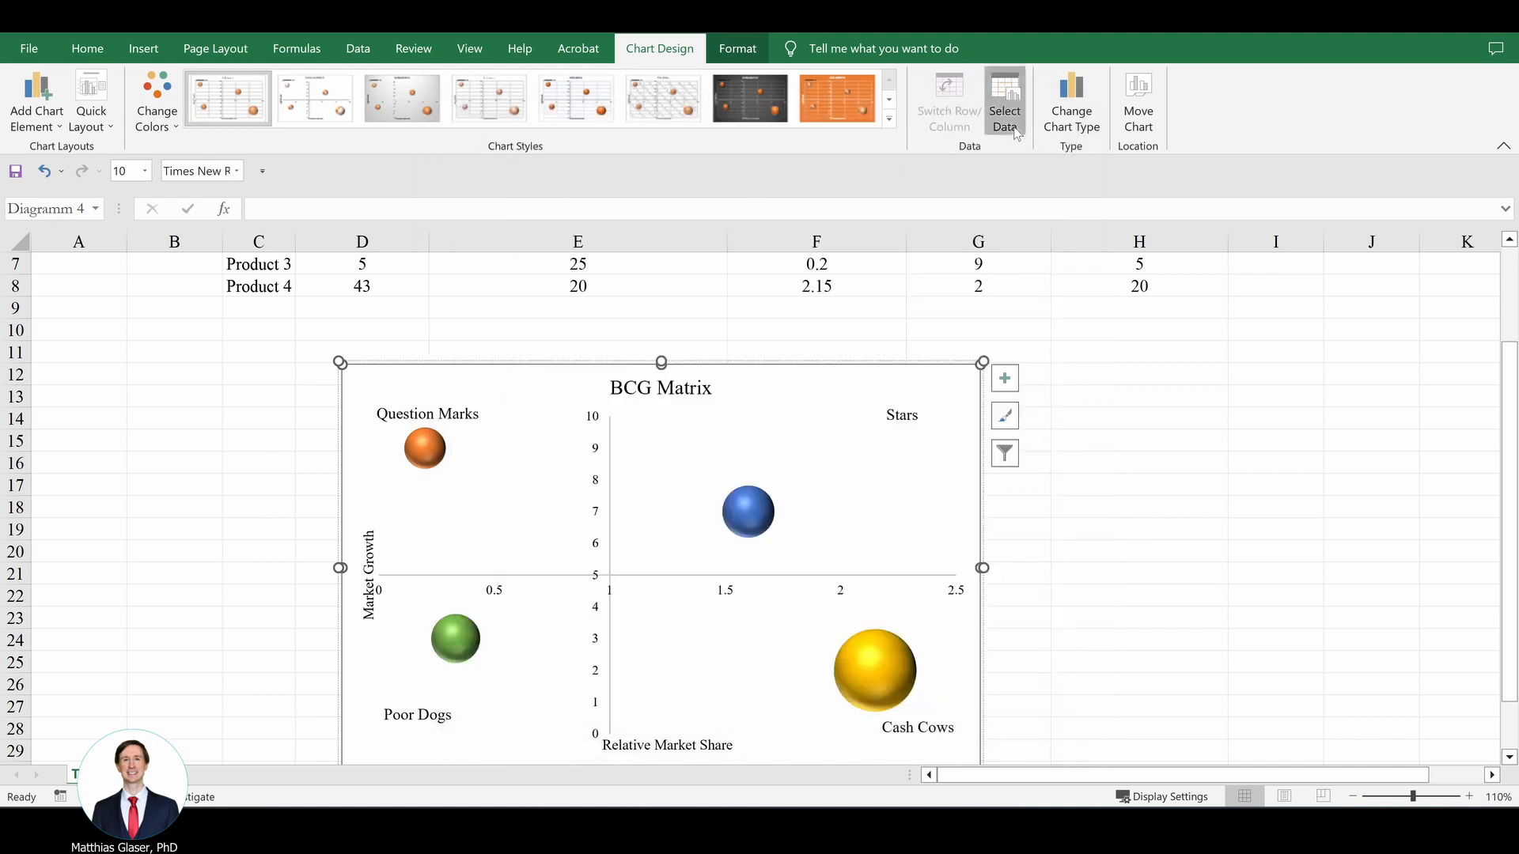
Step: Inspect the cell ranges behind the Product series' X values, Y values and bubble size, leaving the chart's data source unchanged
click(1005, 102)
click(957, 593)
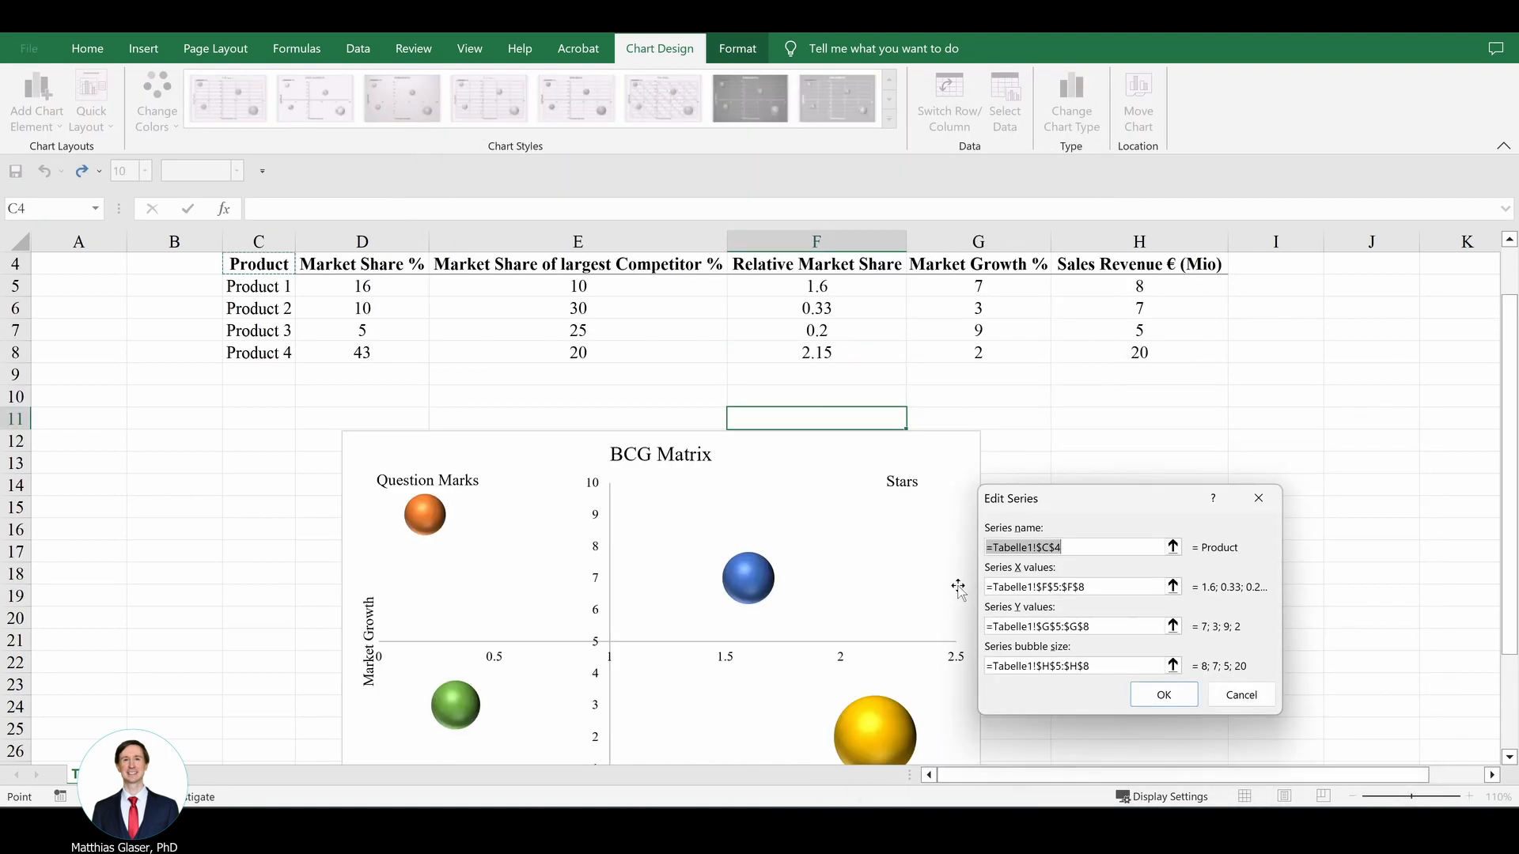
drag(1047, 497, 1170, 420)
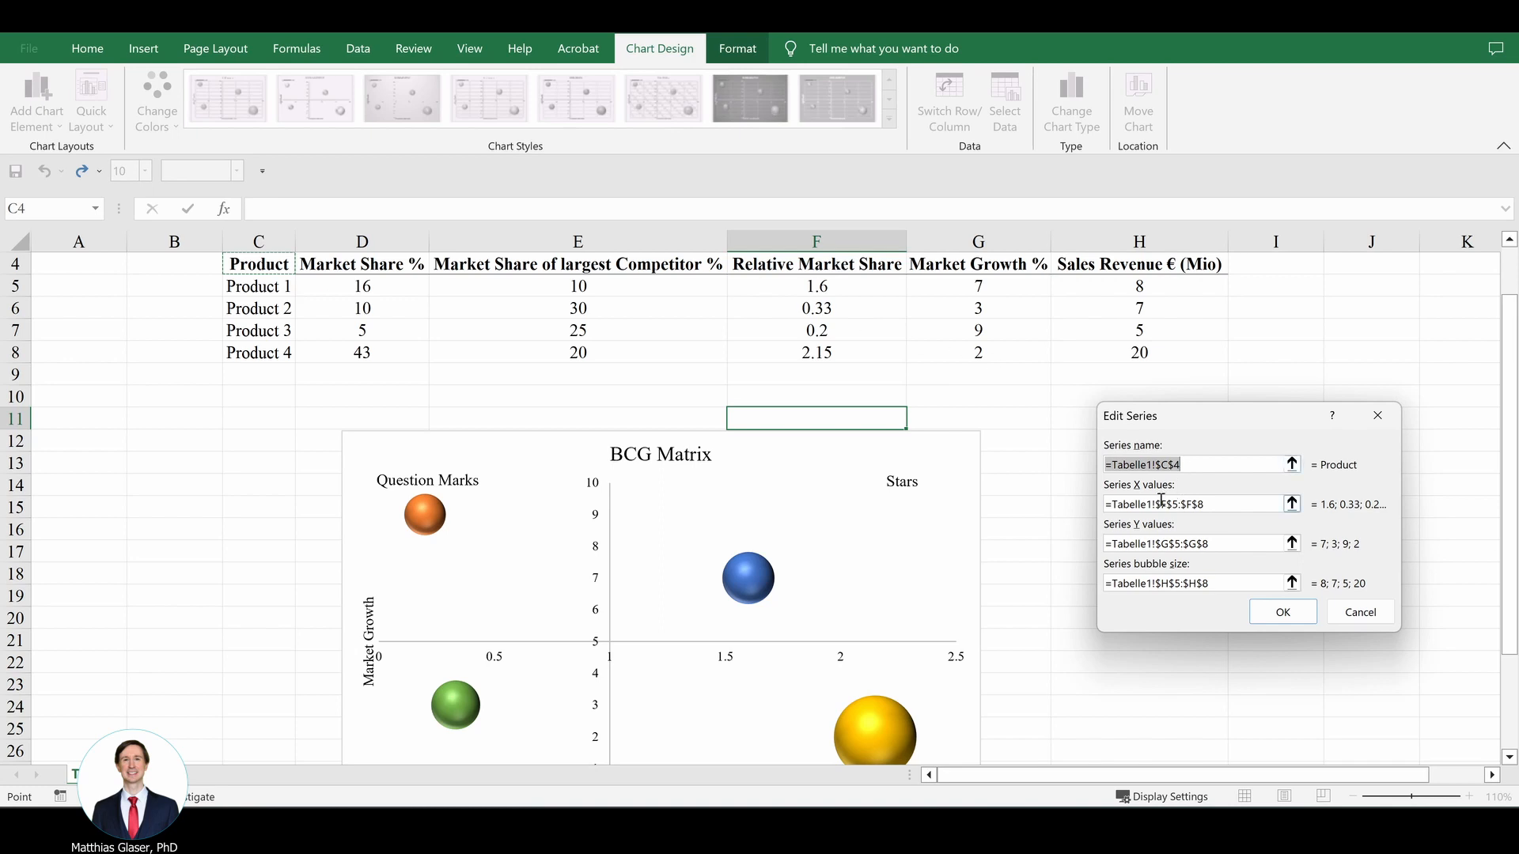
click(1234, 503)
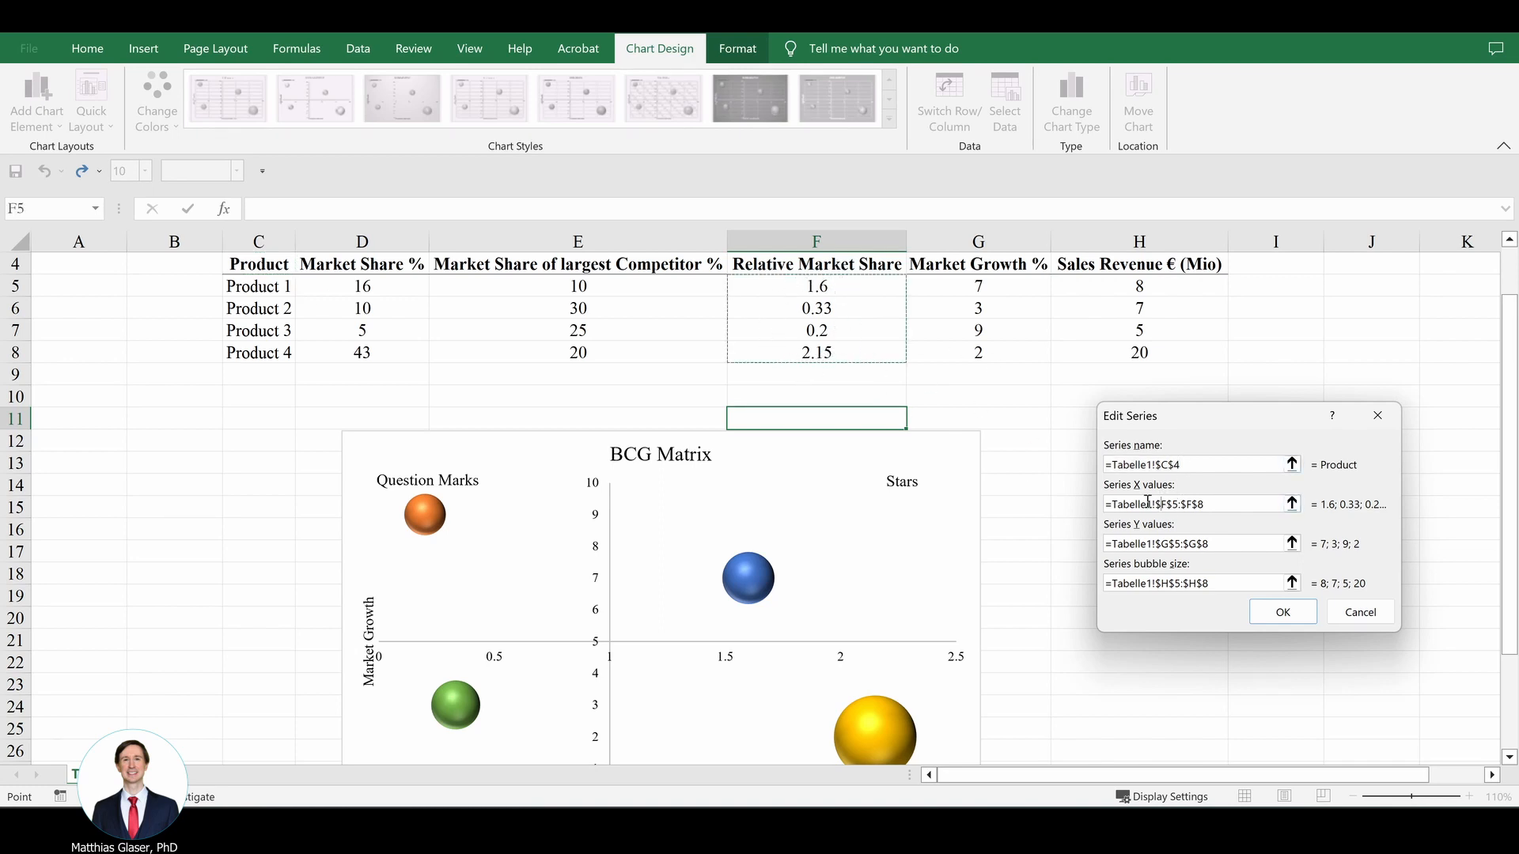
click(1183, 544)
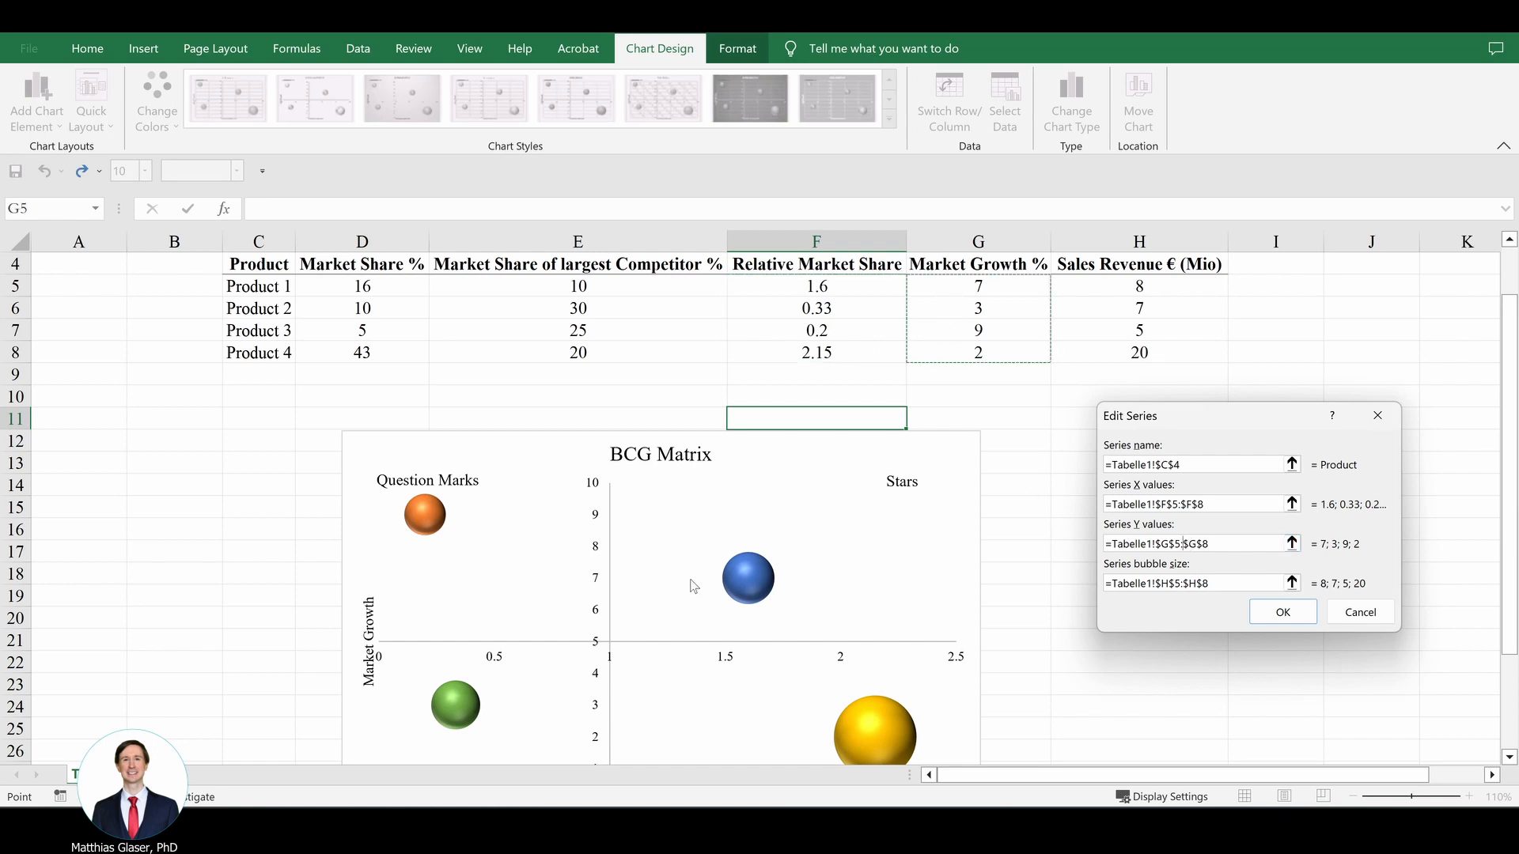
scroll(830, 632, down, 1)
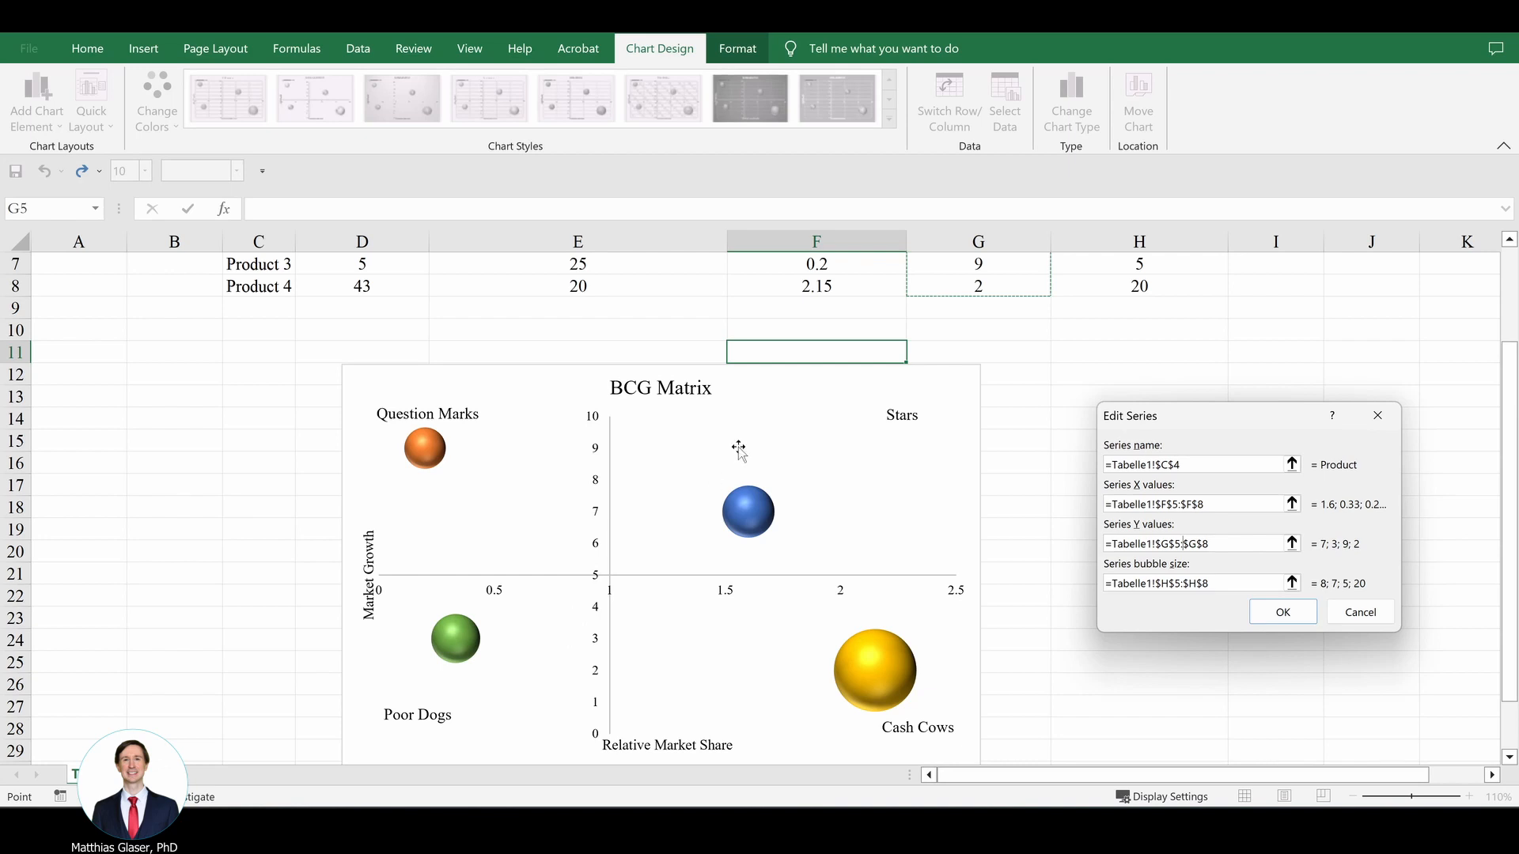
click(1155, 585)
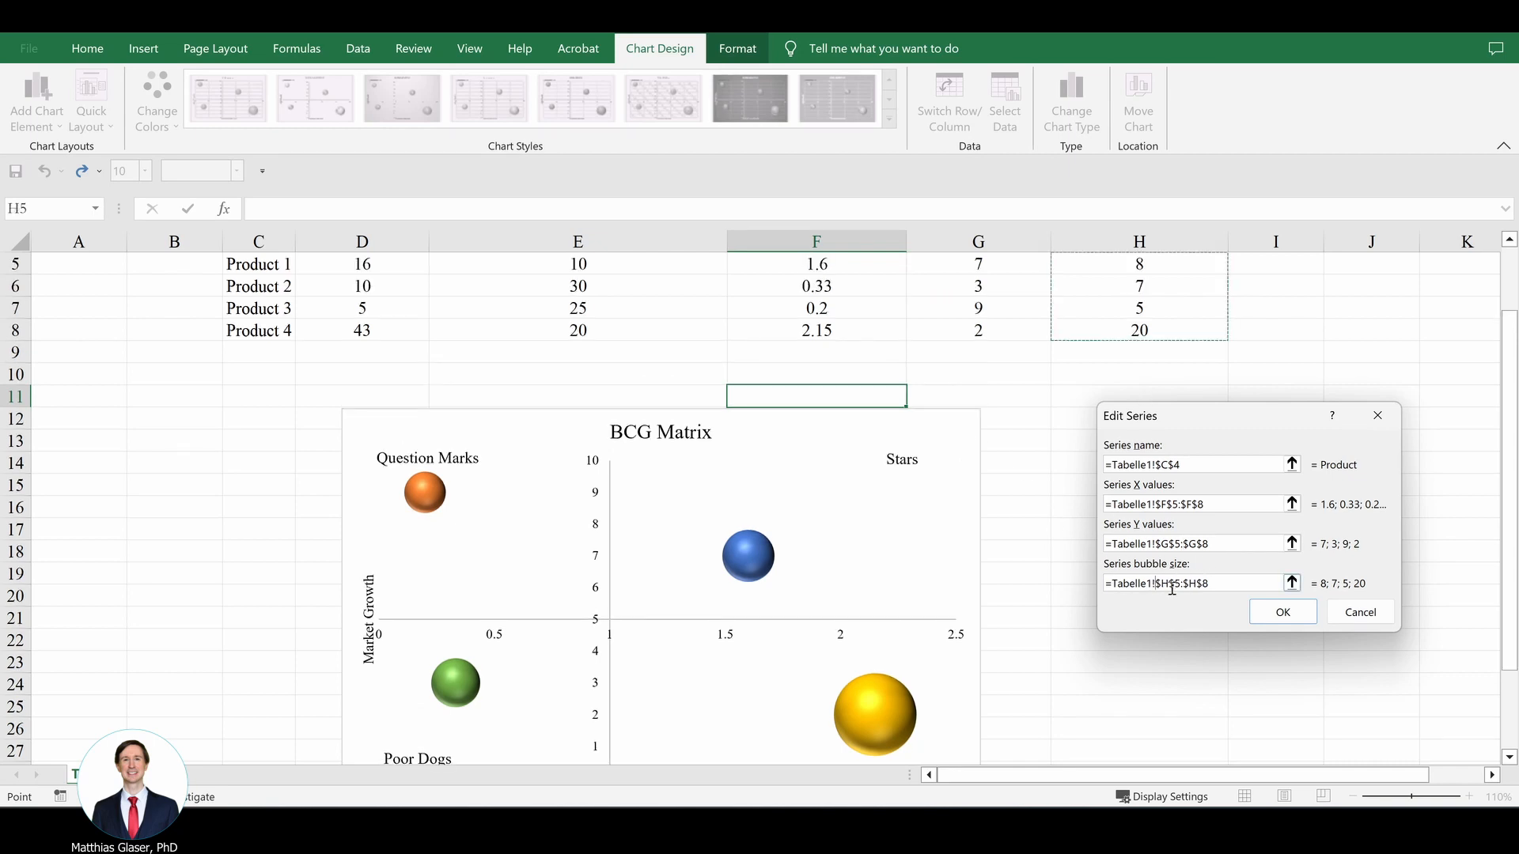
scroll(1016, 462, up, 1)
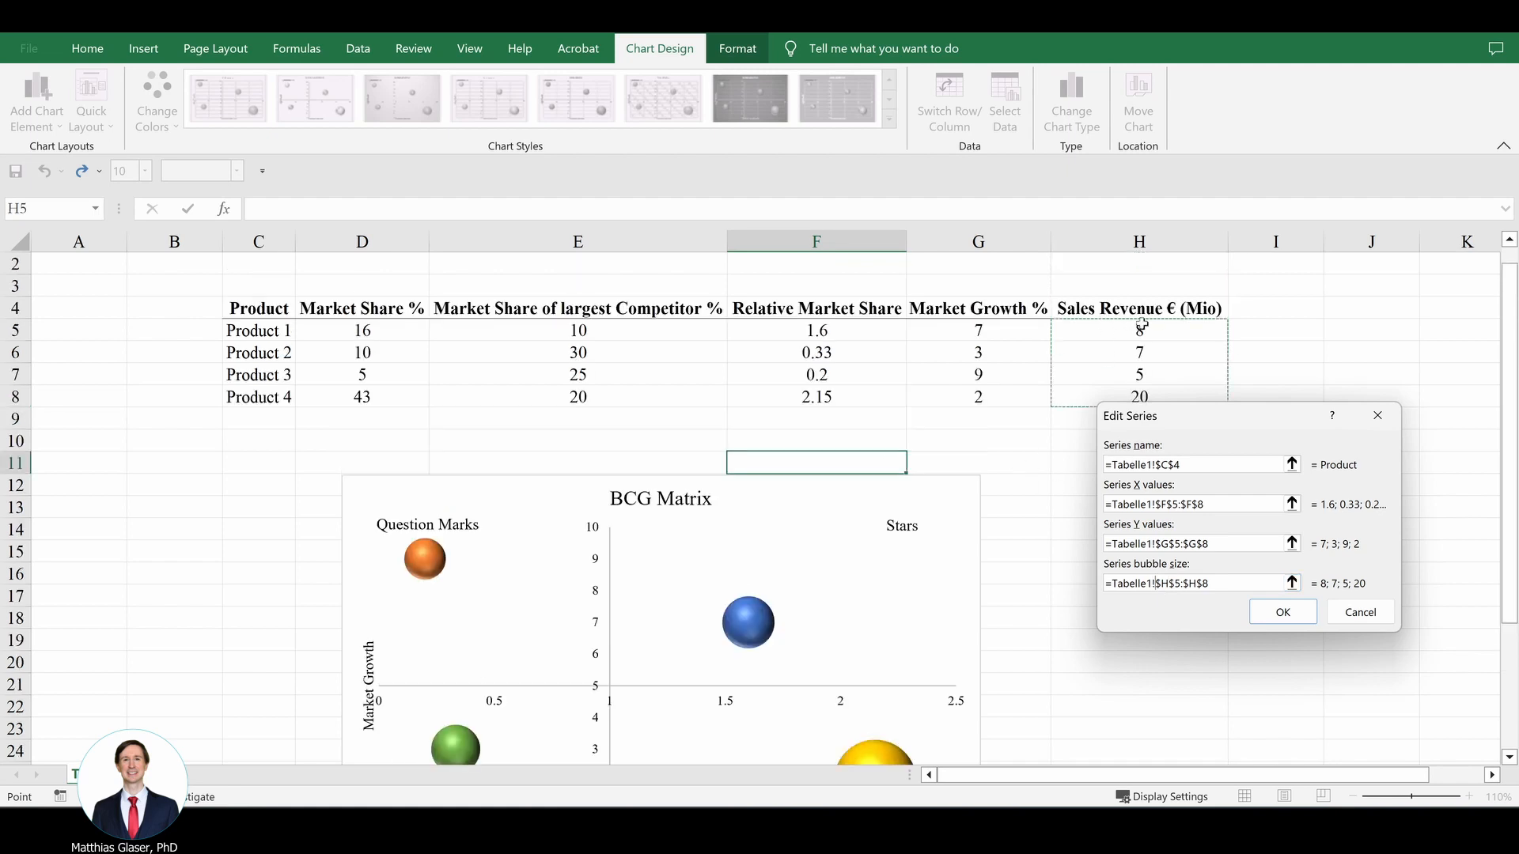
drag(1155, 418, 1100, 456)
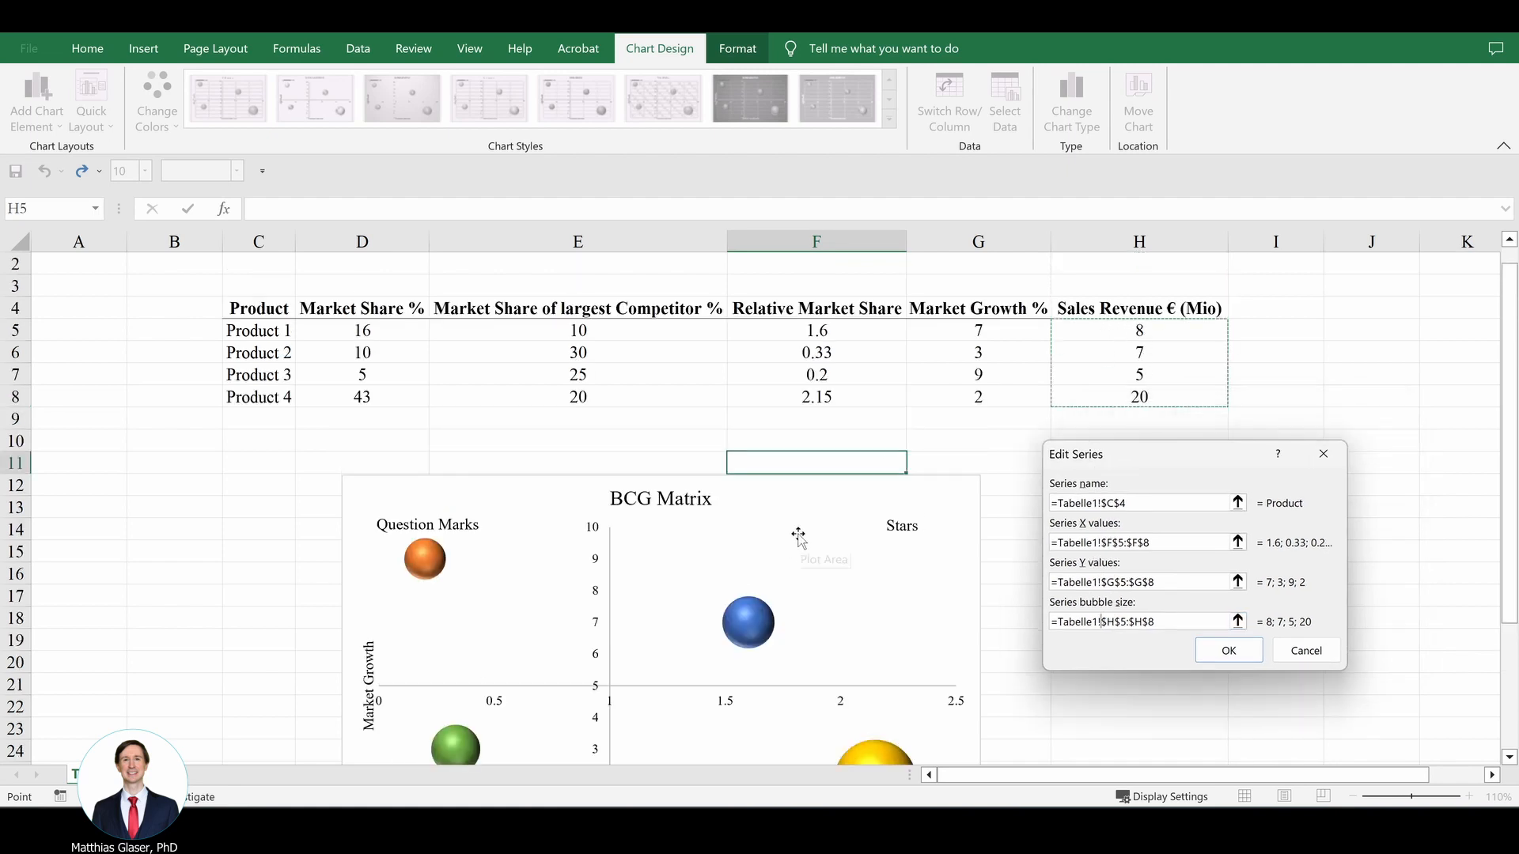
scroll(799, 537, down, 1)
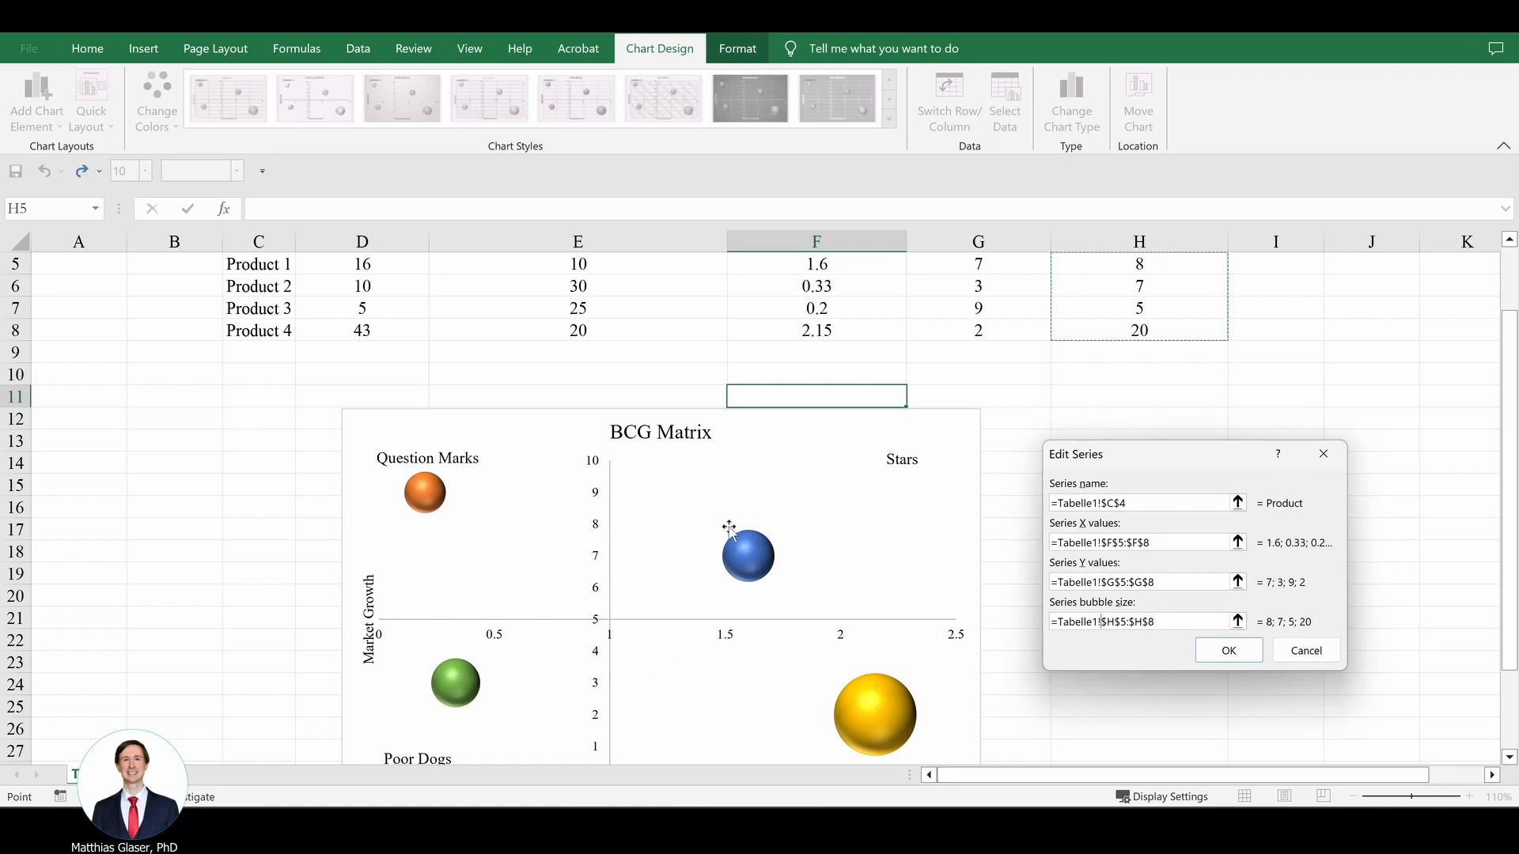
click(1288, 657)
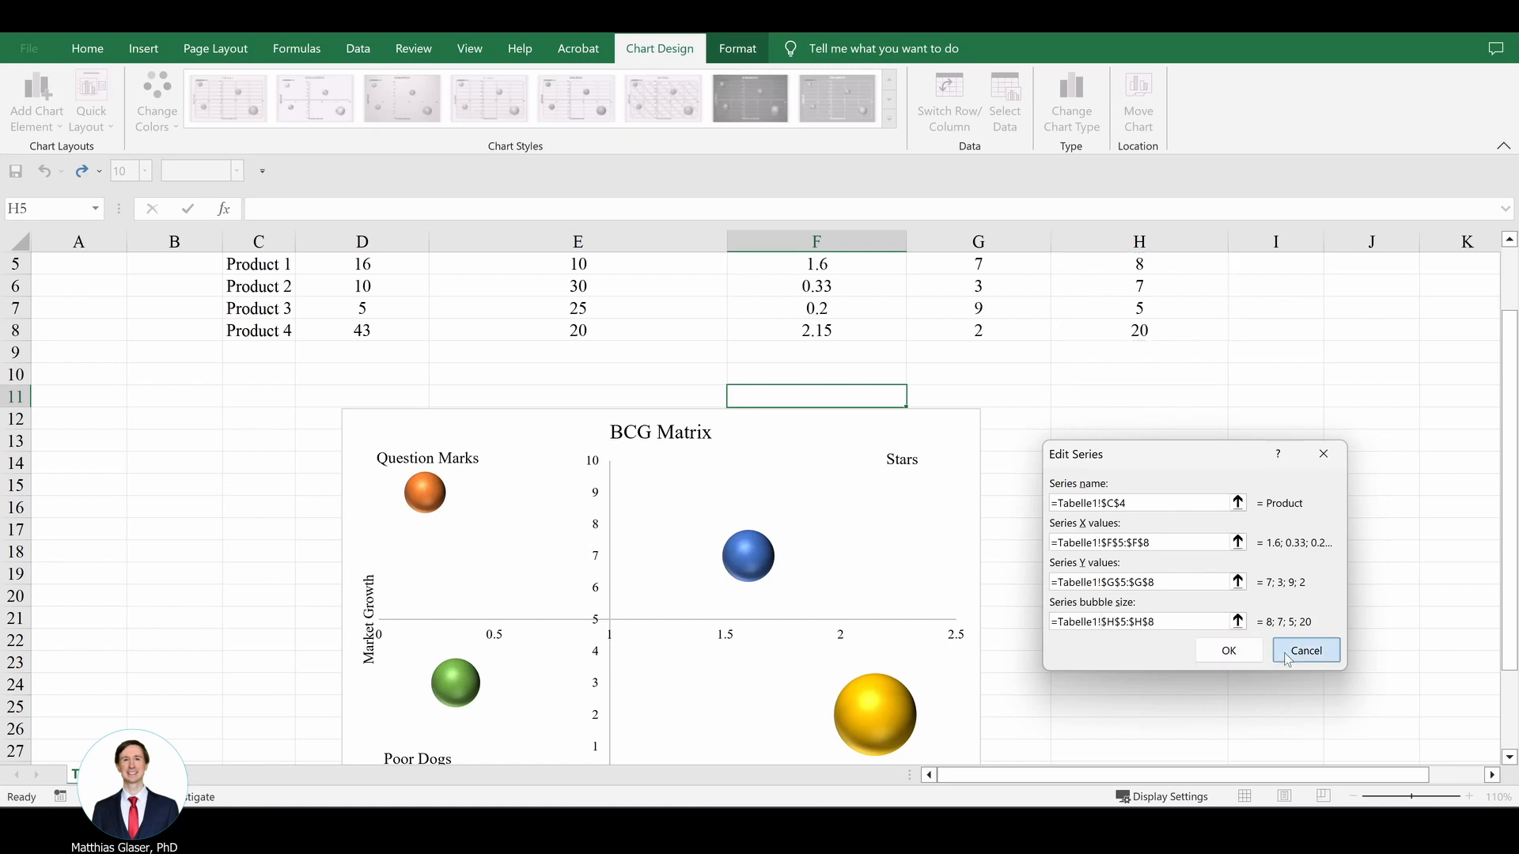
click(1369, 742)
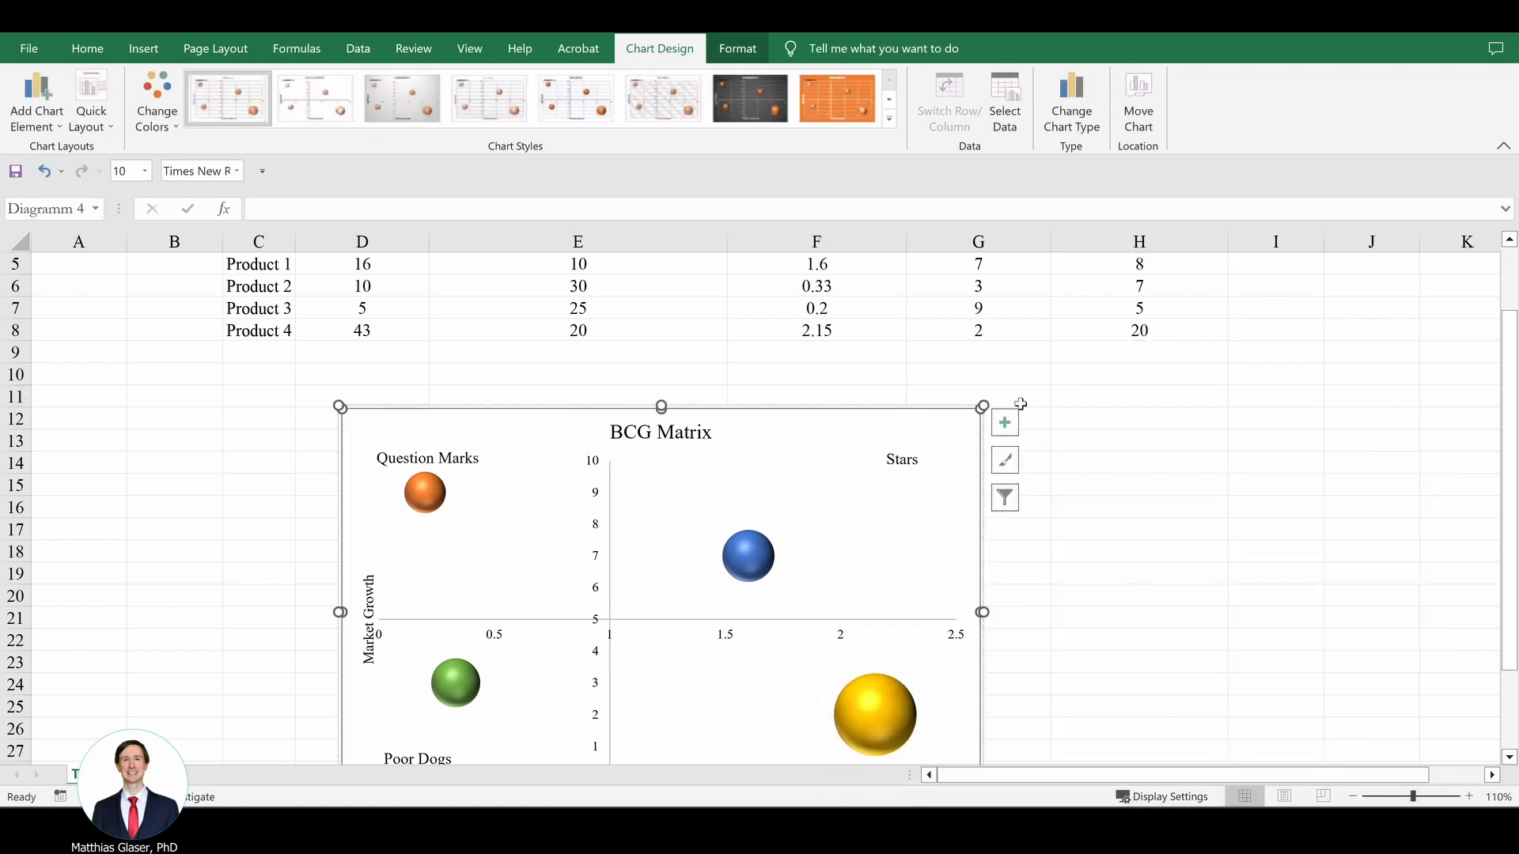
scroll(1099, 376, down, 1)
scroll(1161, 390, up, 1)
scroll(1111, 506, up, 1)
scroll(1111, 506, down, 2)
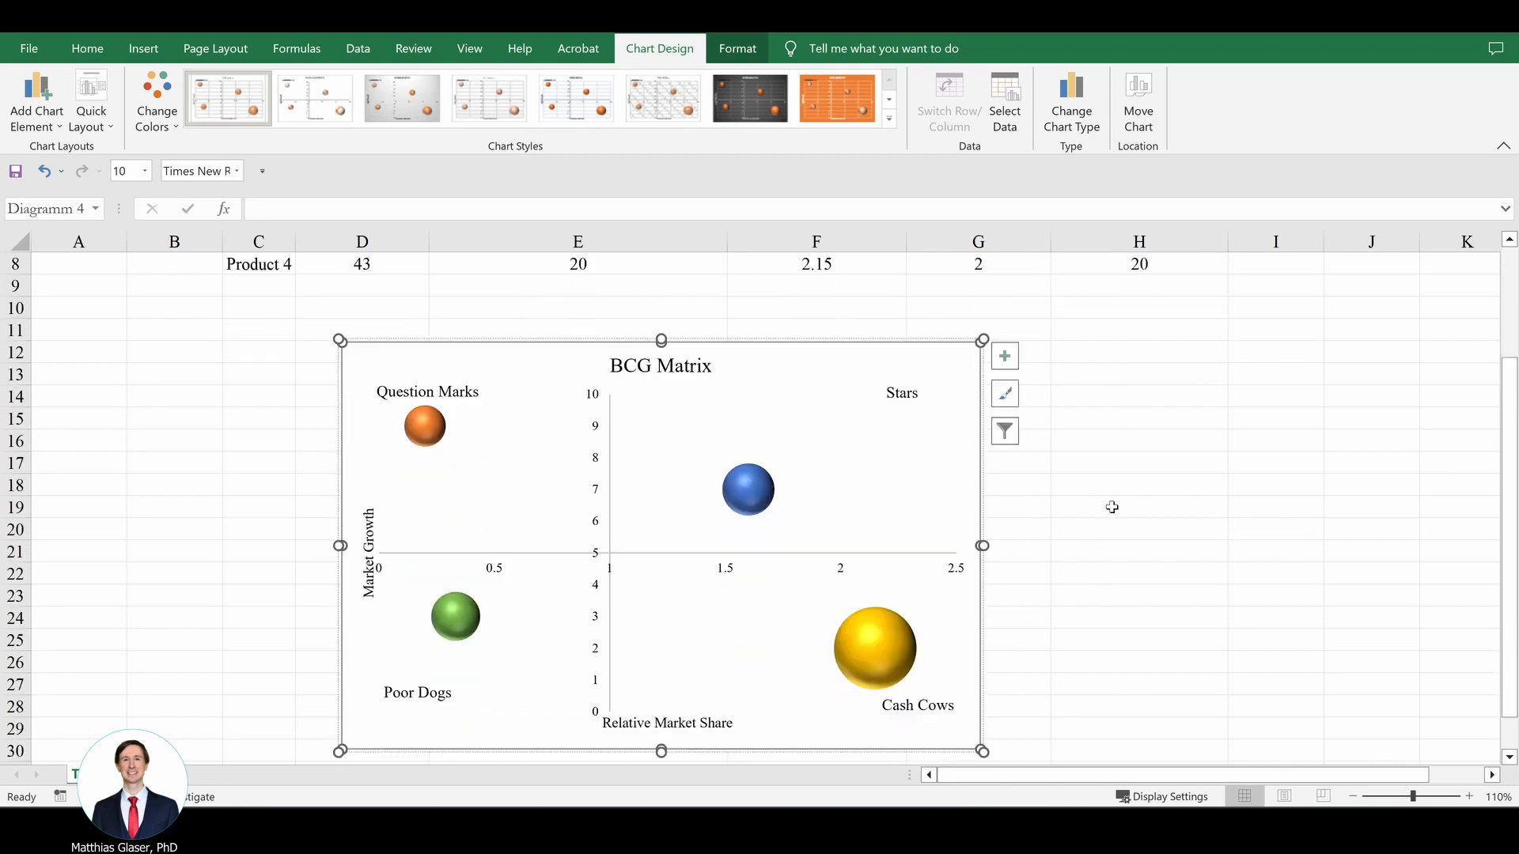